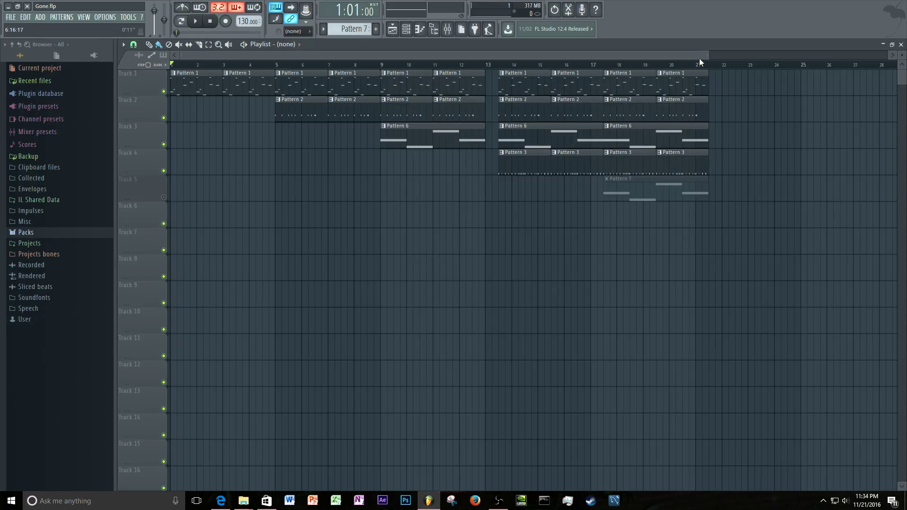
Play the 21-bar Gone arrangement with Track 5's Pattern 7 clip muted.
{"action": "key", "text": "space"}
Make Pattern 1 current in the Channel rack and inspect STR_Rocky_C3's sampler settings.
{"action": "scroll", "coordinate": [248, 128], "scroll_direction": "up", "scroll_amount": 3, "text": "ctrl"}
{"action": "left_click_drag", "start_coordinate": [228, 57], "coordinate": [98, 67]}
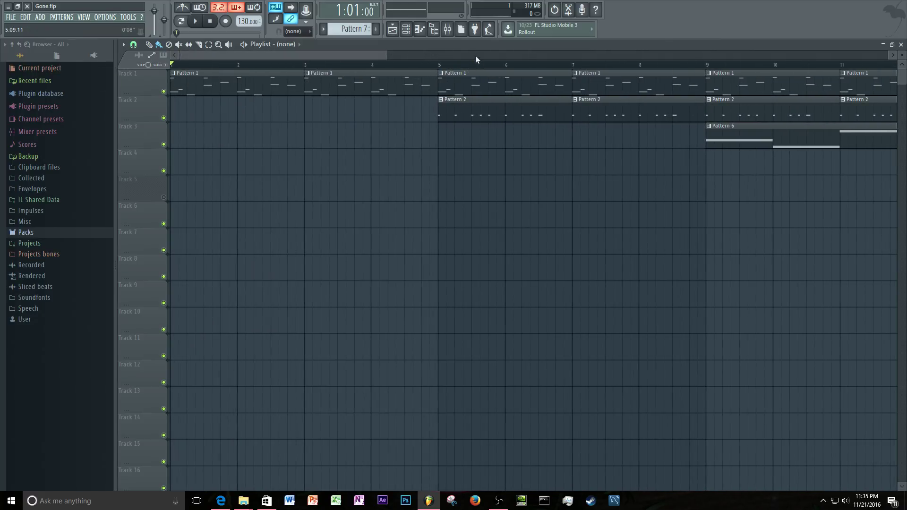
{"action": "left_click", "coordinate": [407, 30]}
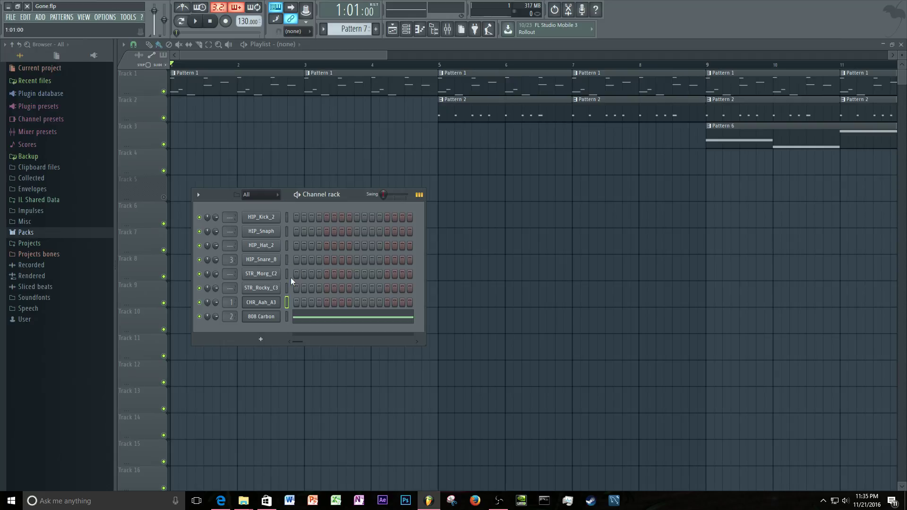
{"action": "left_click", "coordinate": [197, 84]}
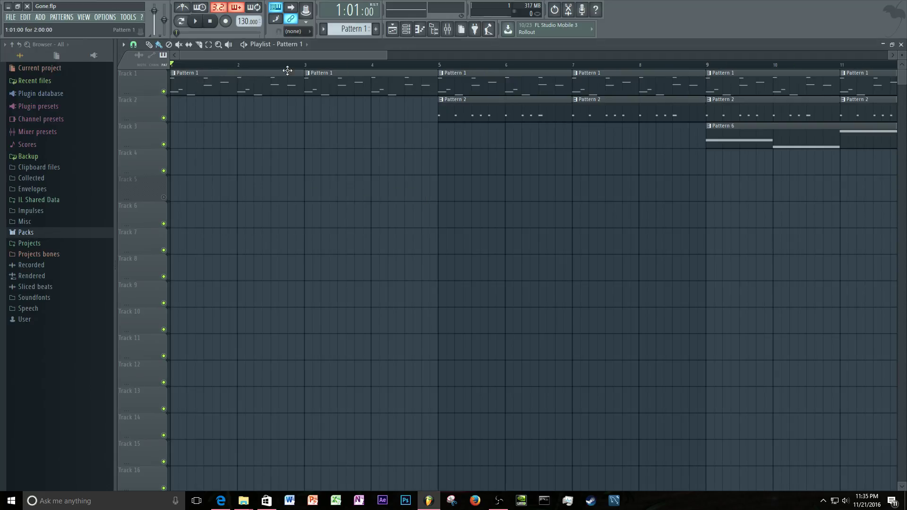
{"action": "left_click", "coordinate": [406, 29]}
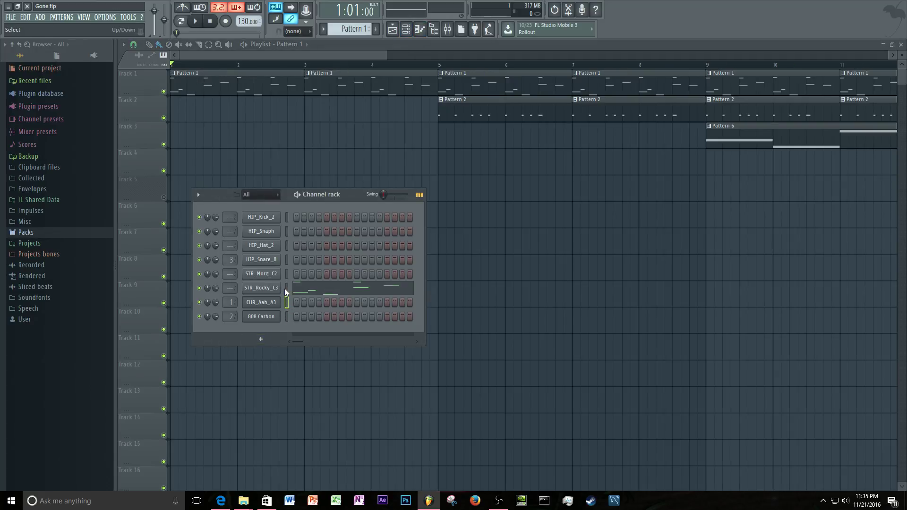
{"action": "left_click", "coordinate": [259, 289]}
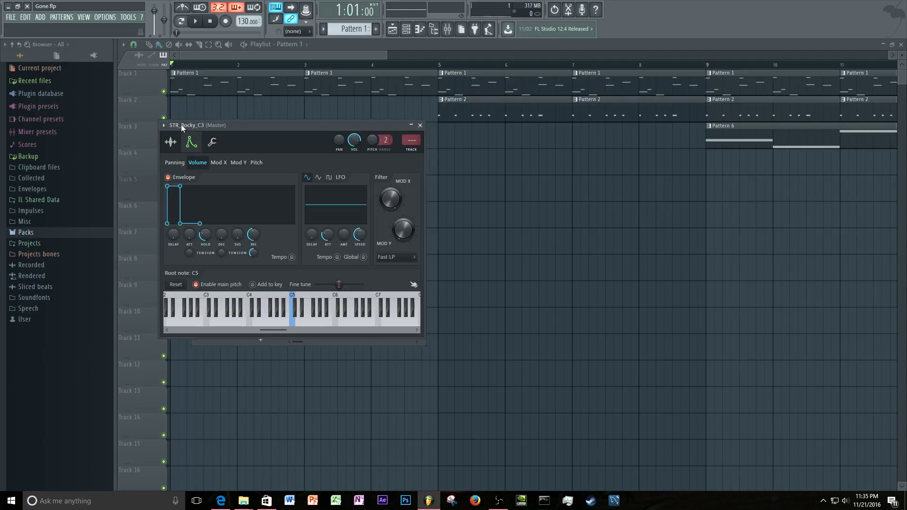
{"action": "left_click", "coordinate": [420, 126]}
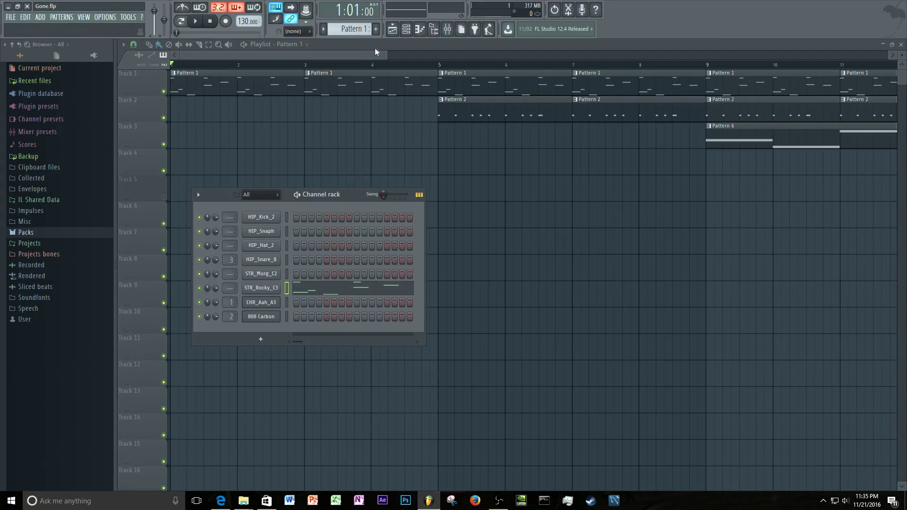
{"action": "left_click_drag", "start_coordinate": [387, 53], "coordinate": [563, 52]}
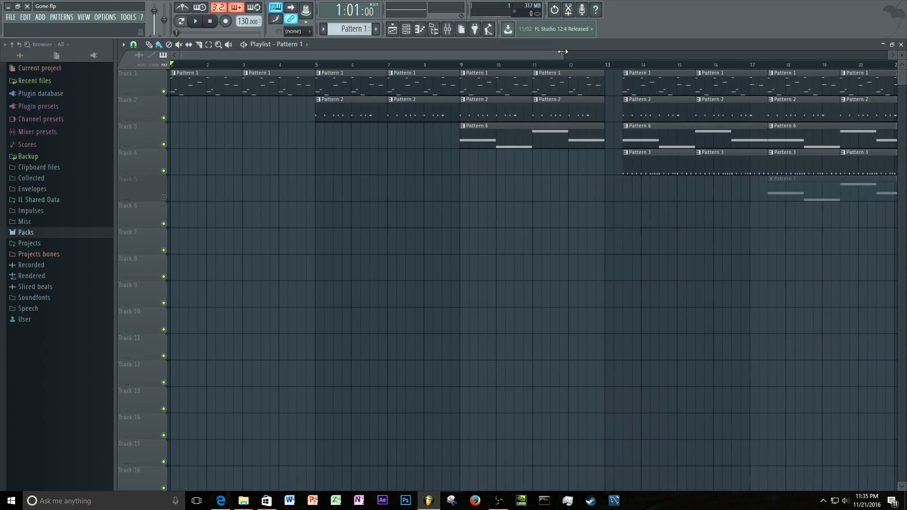
{"action": "left_click_drag", "start_coordinate": [279, 55], "coordinate": [197, 84]}
Return the song position to bar 1 and briefly play the song.
{"action": "left_click", "coordinate": [243, 65]}
{"action": "mouse_move", "coordinate": [262, 78]}
{"action": "left_mouse_down"}
{"action": "mouse_move", "coordinate": [318, 89]}
{"action": "mouse_move", "coordinate": [148, 89]}
{"action": "left_mouse_up"}
{"action": "key", "text": "space"}
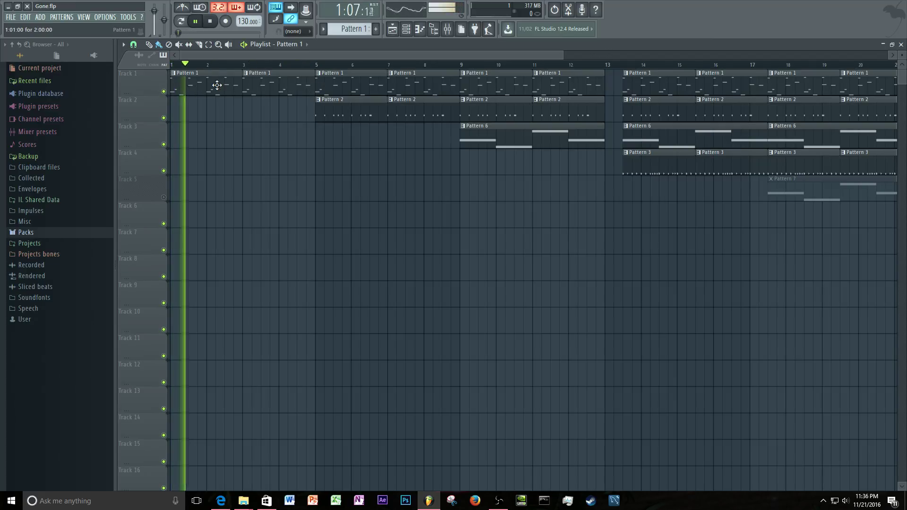
{"action": "key", "text": "space"}
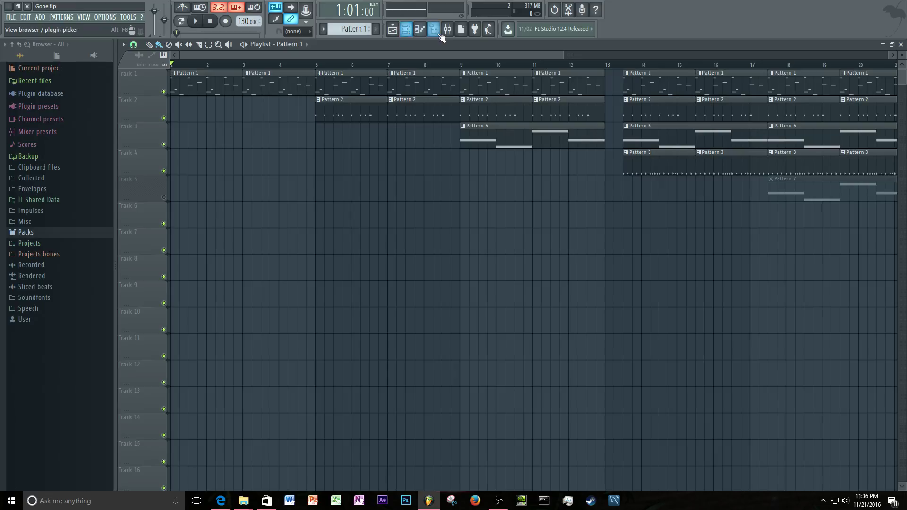
Set STR_Rocky_C3's target mixer track to insert 4 in the Channel rack.
{"action": "left_click", "coordinate": [408, 31]}
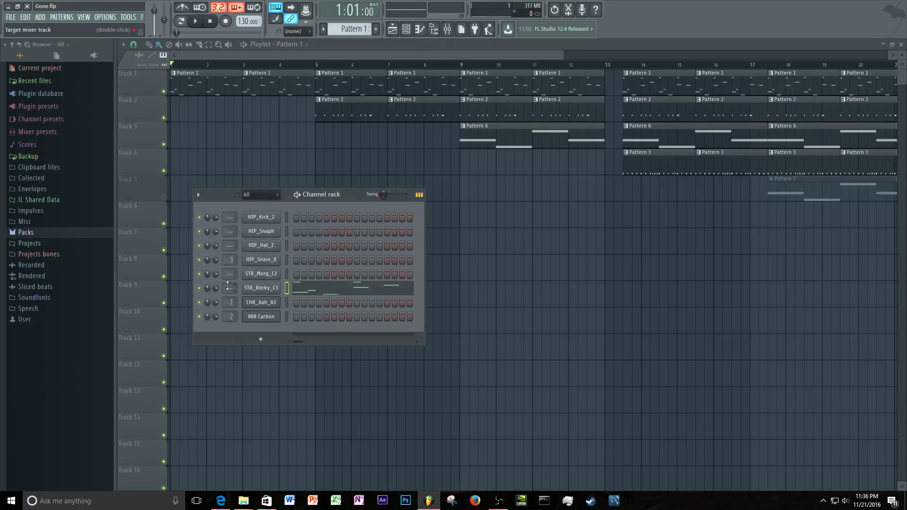
{"action": "mouse_move", "coordinate": [229, 288]}
{"action": "left_mouse_down"}
{"action": "mouse_move", "coordinate": [296, 289]}
{"action": "mouse_move", "coordinate": [224, 292]}
{"action": "left_mouse_up"}
{"action": "scroll", "coordinate": [234, 287], "scroll_direction": "up", "scroll_amount": 1}
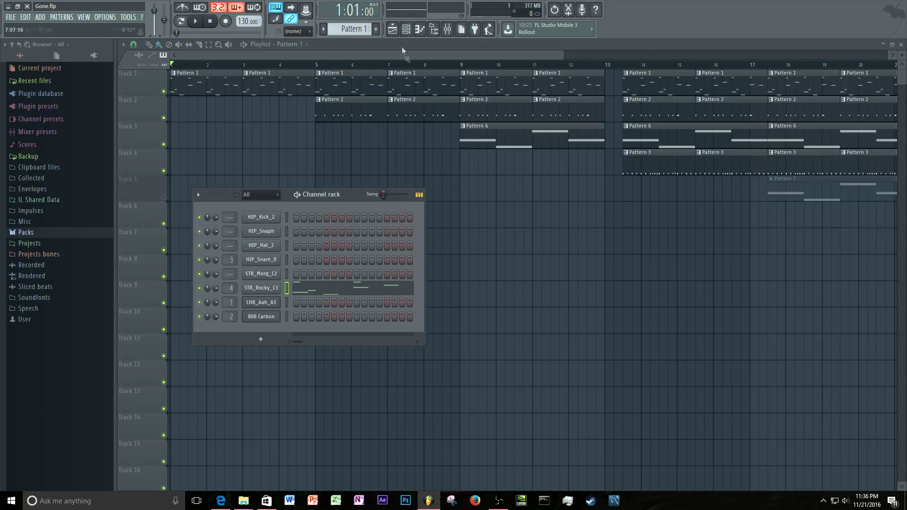
Open the mixer on Insert 4 and bring up its volume fader's context menu.
{"action": "left_click", "coordinate": [447, 29]}
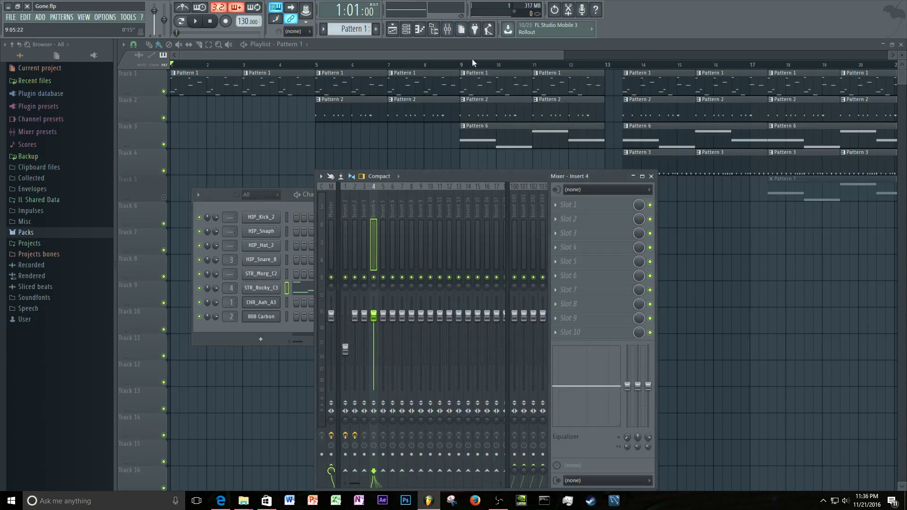
{"action": "left_click_drag", "start_coordinate": [445, 177], "coordinate": [587, 146]}
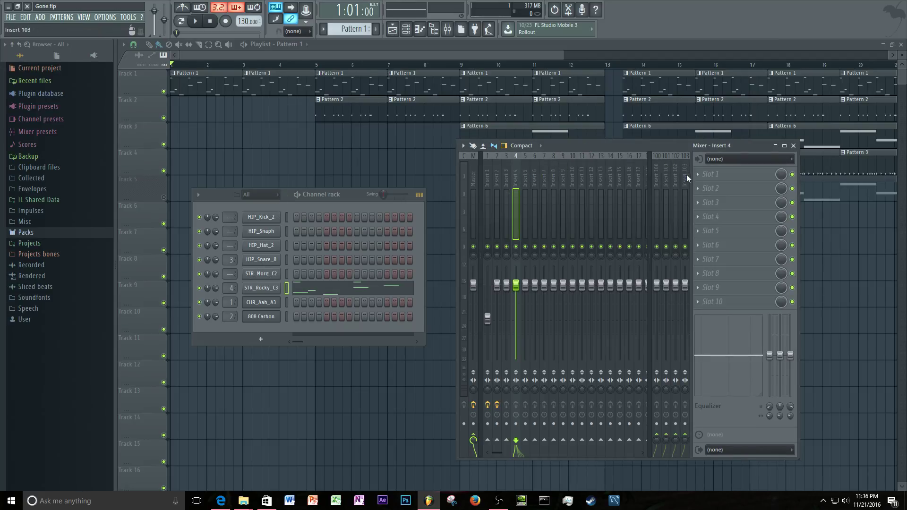
{"action": "left_click", "coordinate": [712, 175]}
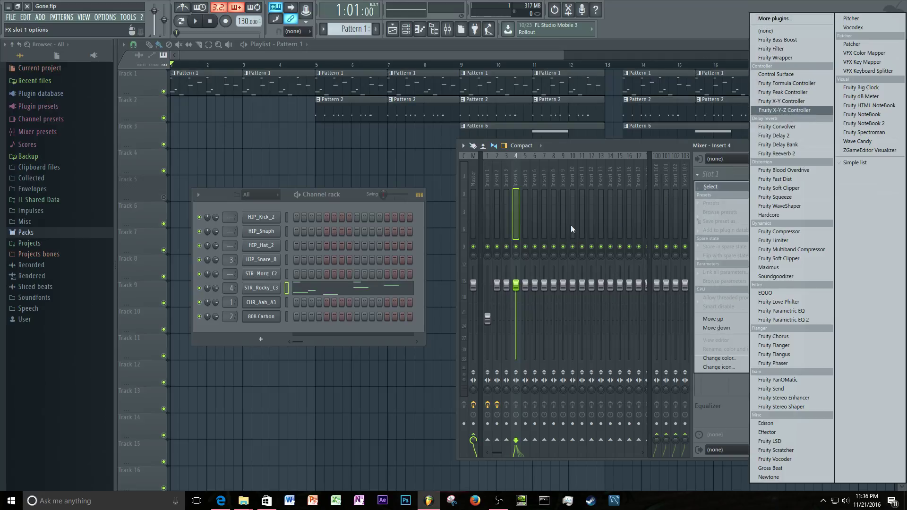
{"action": "left_click", "coordinate": [601, 143]}
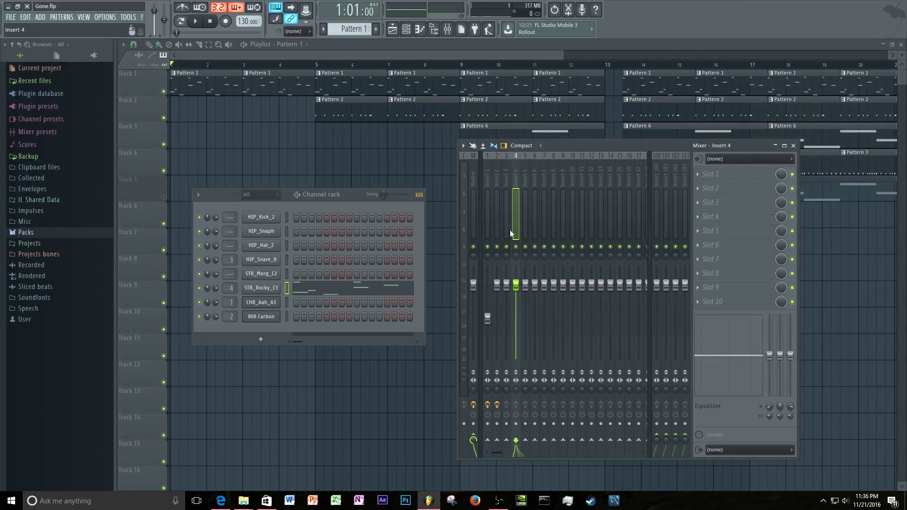
{"action": "right_click", "coordinate": [517, 285]}
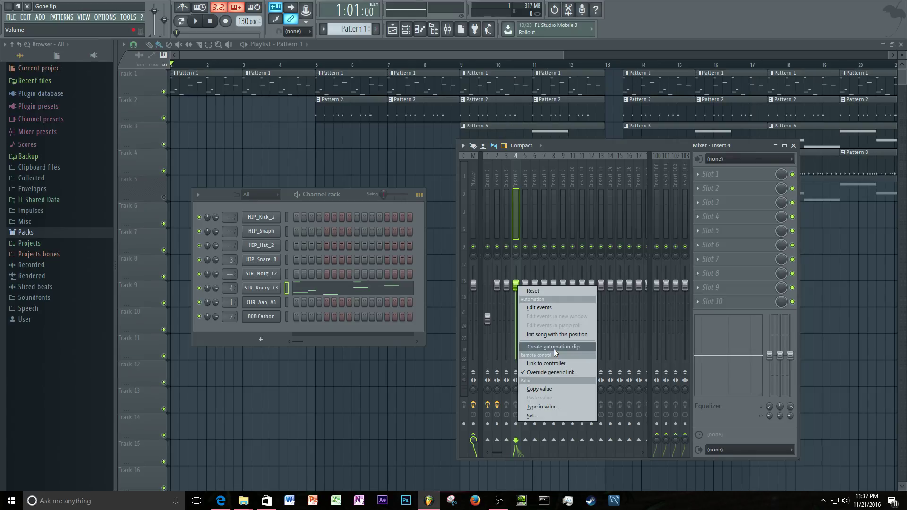
Create an Insert 4 volume automation clip on Track 6 and lower its starting point.
{"action": "left_click", "coordinate": [552, 347]}
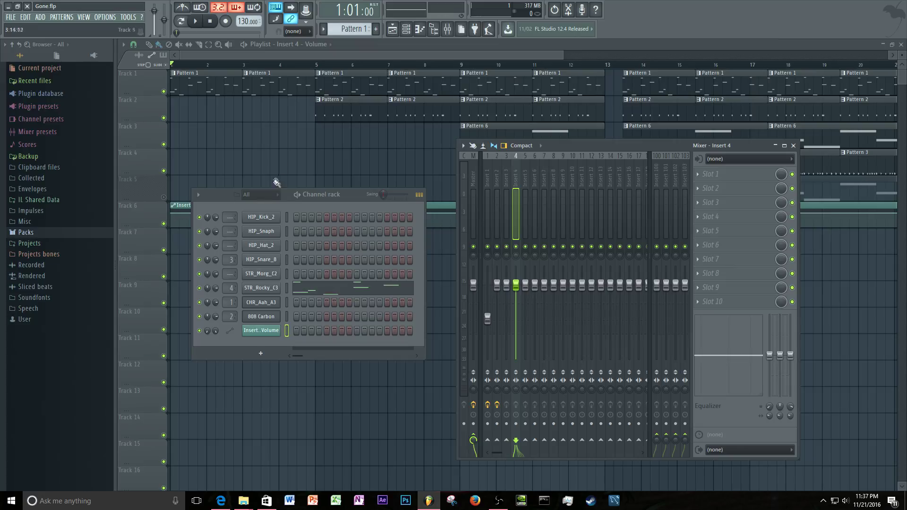
{"action": "left_click_drag", "start_coordinate": [273, 194], "coordinate": [235, 339]}
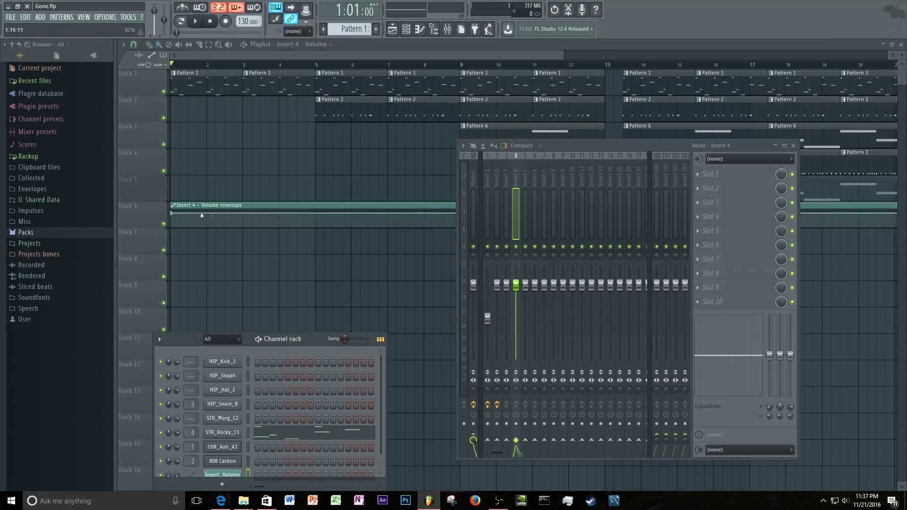
{"action": "left_click_drag", "start_coordinate": [171, 213], "coordinate": [169, 229]}
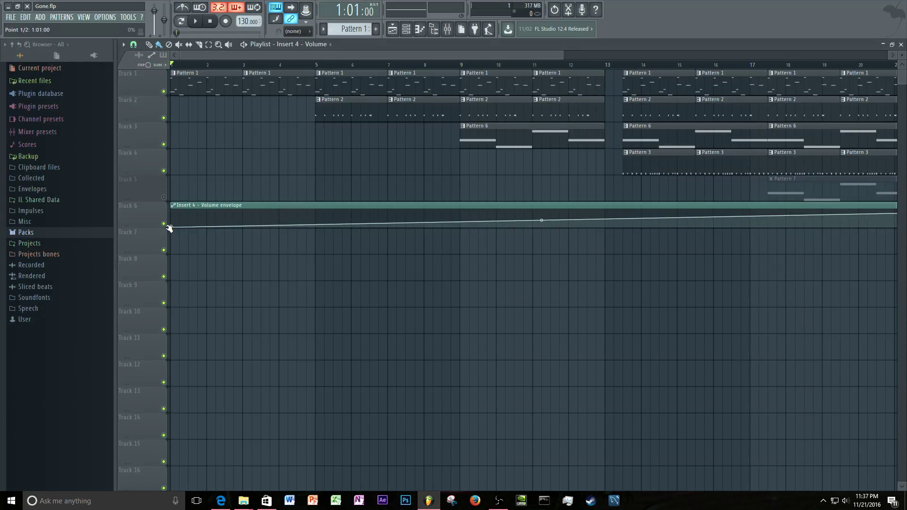
Check the automated Insert 4 fader in the mixer, then review the clip across the playlist.
{"action": "left_click", "coordinate": [447, 29]}
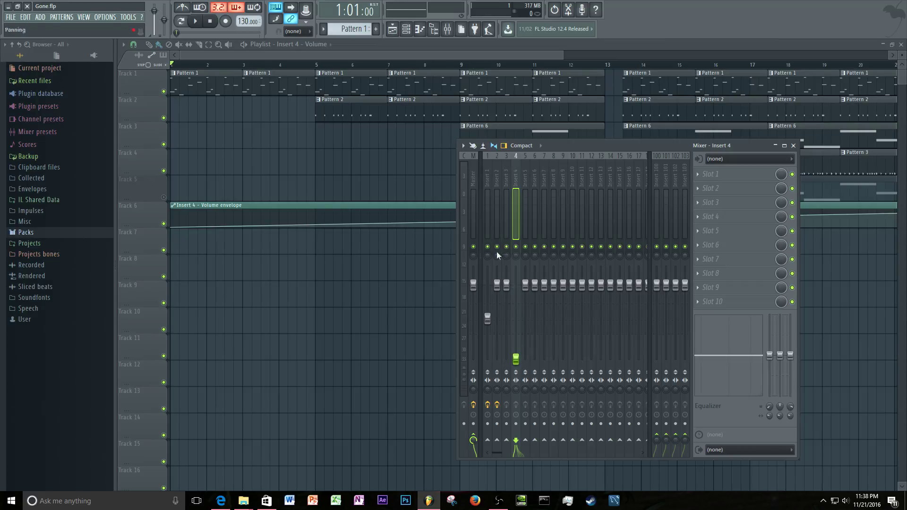
{"action": "key", "text": "F9"}
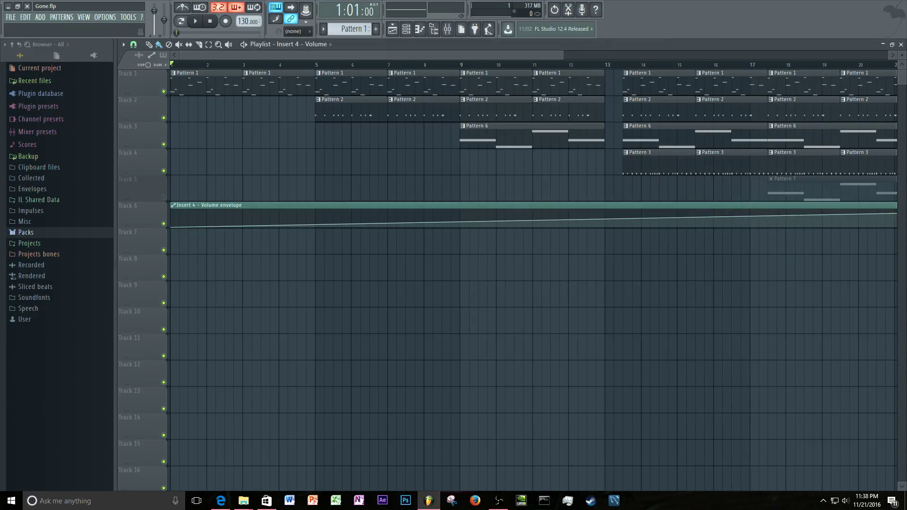
{"action": "left_click_drag", "start_coordinate": [336, 52], "coordinate": [475, 59]}
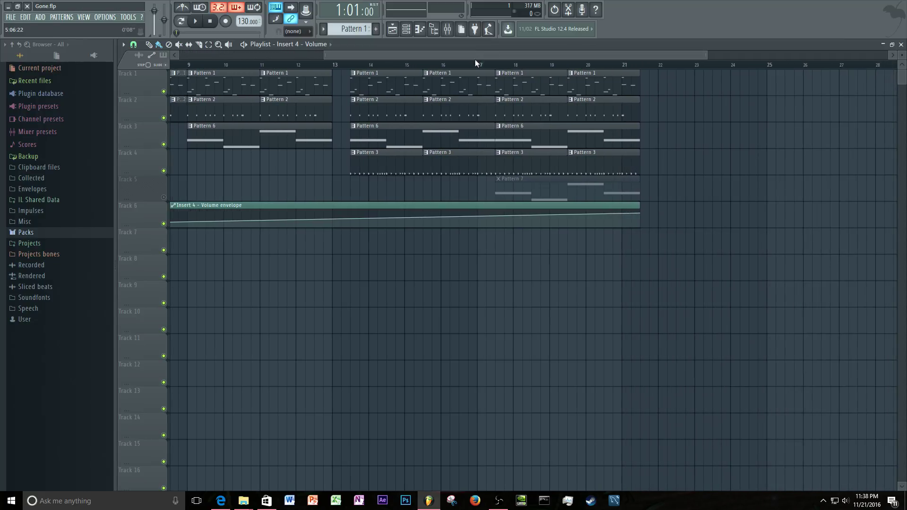
{"action": "left_click_drag", "start_coordinate": [531, 53], "coordinate": [388, 53]}
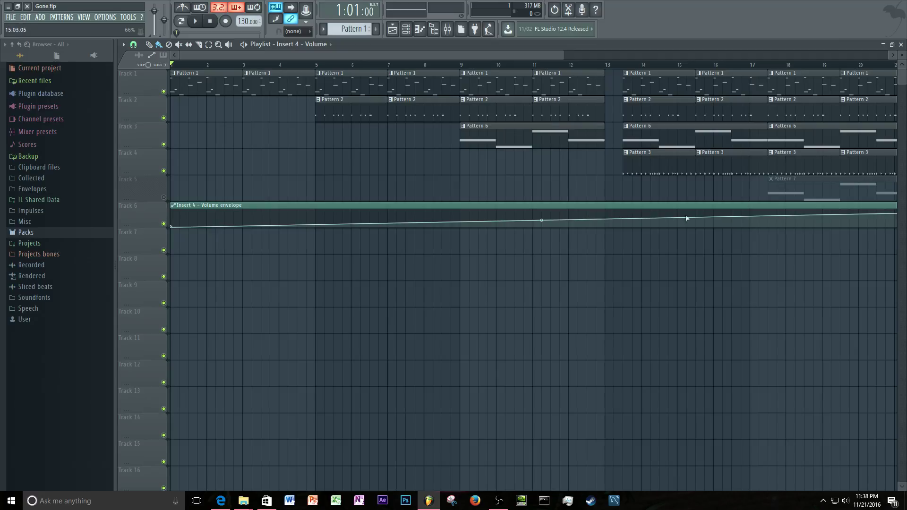
{"action": "left_click_drag", "start_coordinate": [387, 58], "coordinate": [502, 59]}
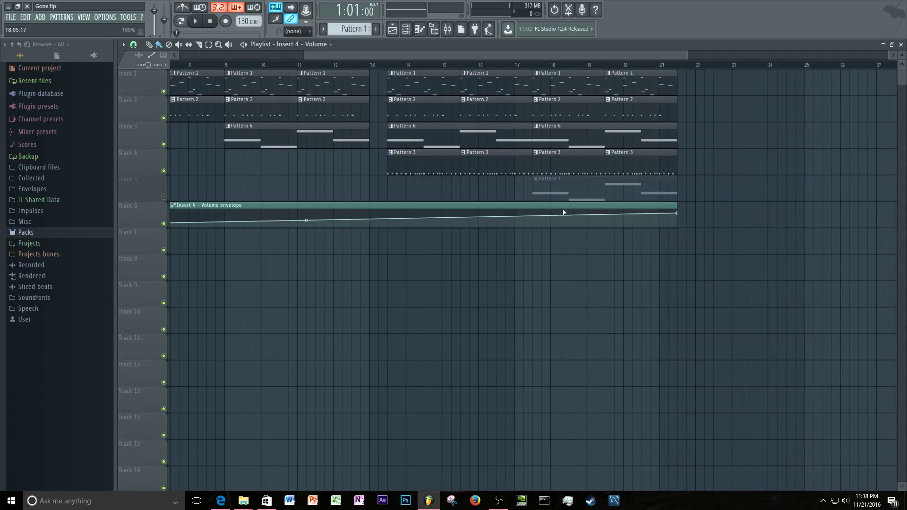
{"action": "left_click_drag", "start_coordinate": [446, 55], "coordinate": [262, 65]}
{"action": "scroll", "coordinate": [277, 76], "scroll_direction": "right", "scroll_amount": 8}
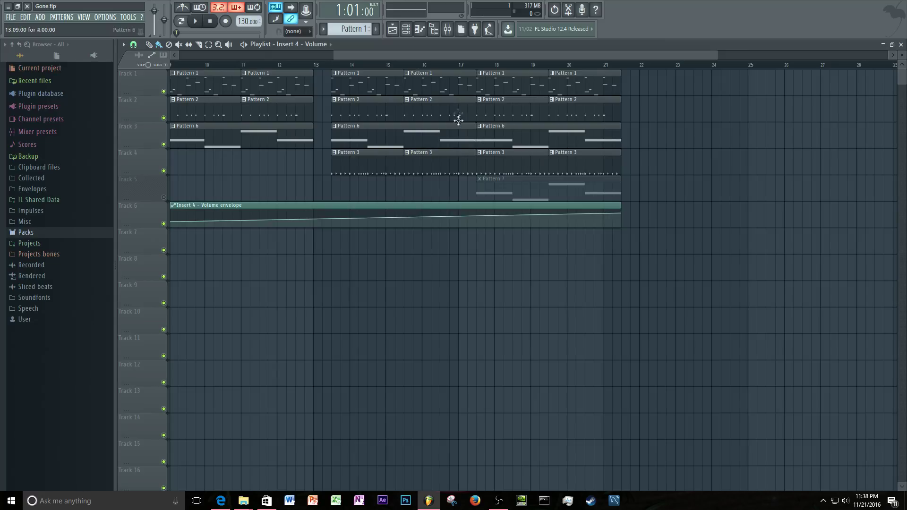
{"action": "scroll", "coordinate": [249, 142], "scroll_direction": "left", "scroll_amount": 8}
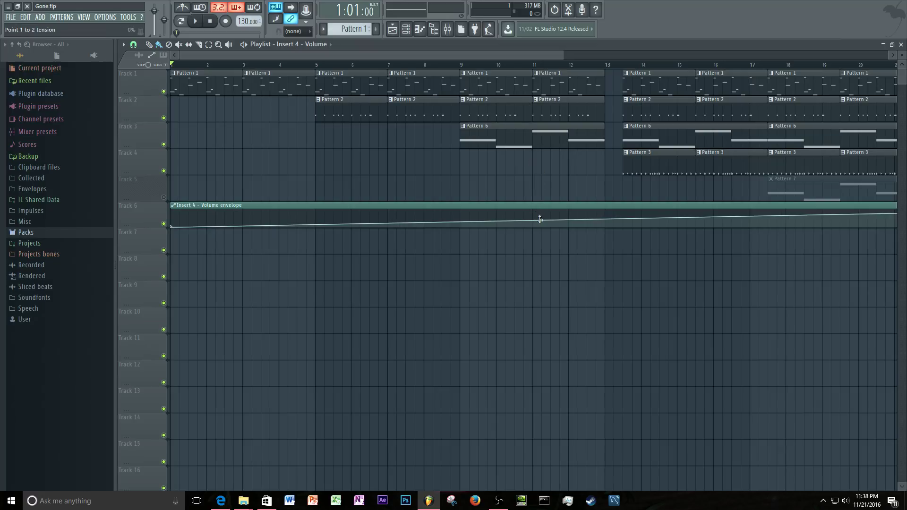
{"action": "left_click_drag", "start_coordinate": [401, 55], "coordinate": [626, 95]}
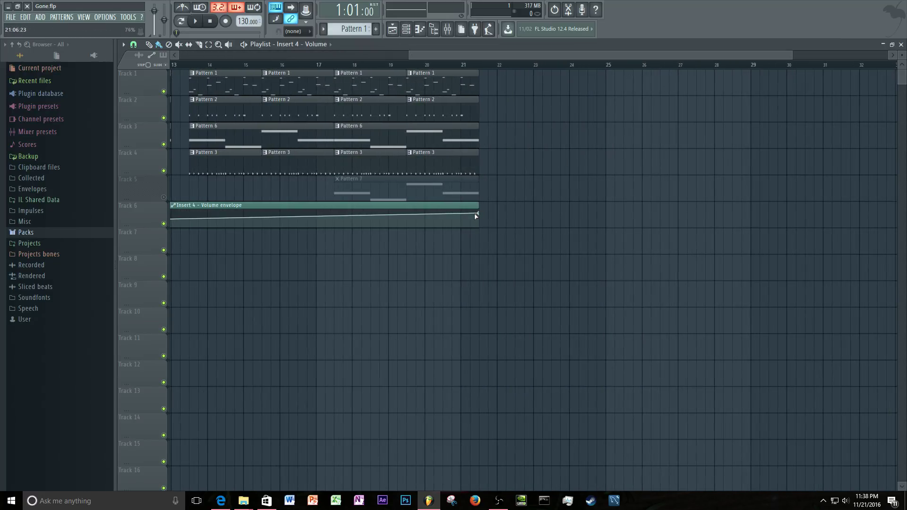
{"action": "left_click_drag", "start_coordinate": [417, 56], "coordinate": [92, 114]}
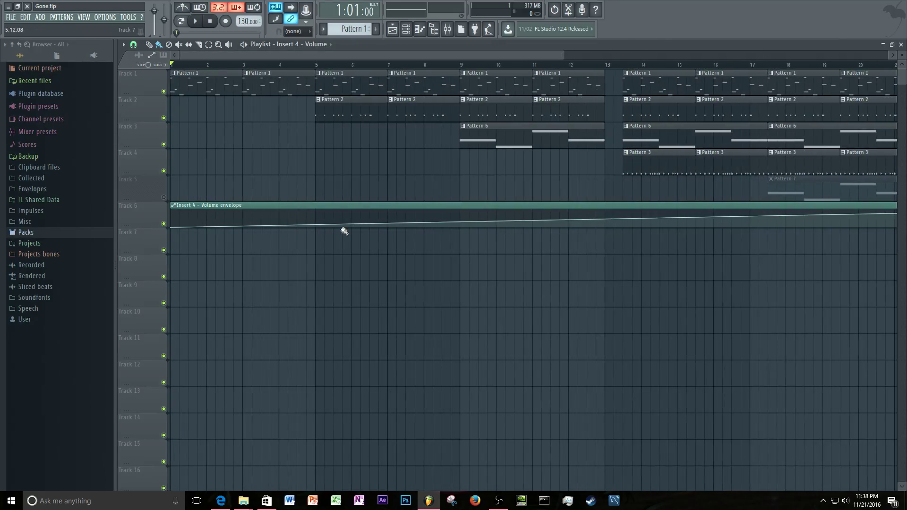
Add a bar-5 envelope point near full volume, curve the rise, and level the final point.
{"action": "right_click", "coordinate": [382, 225]}
{"action": "left_click_drag", "start_coordinate": [379, 224], "coordinate": [325, 211]}
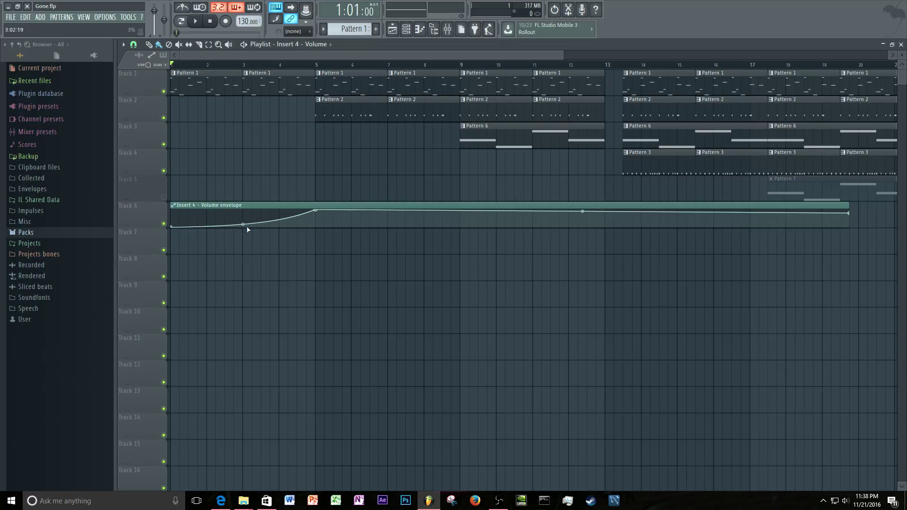
{"action": "mouse_move", "coordinate": [243, 224]}
{"action": "left_mouse_down"}
{"action": "mouse_move", "coordinate": [243, 208]}
{"action": "mouse_move", "coordinate": [243, 231]}
{"action": "mouse_move", "coordinate": [243, 222]}
{"action": "left_mouse_up"}
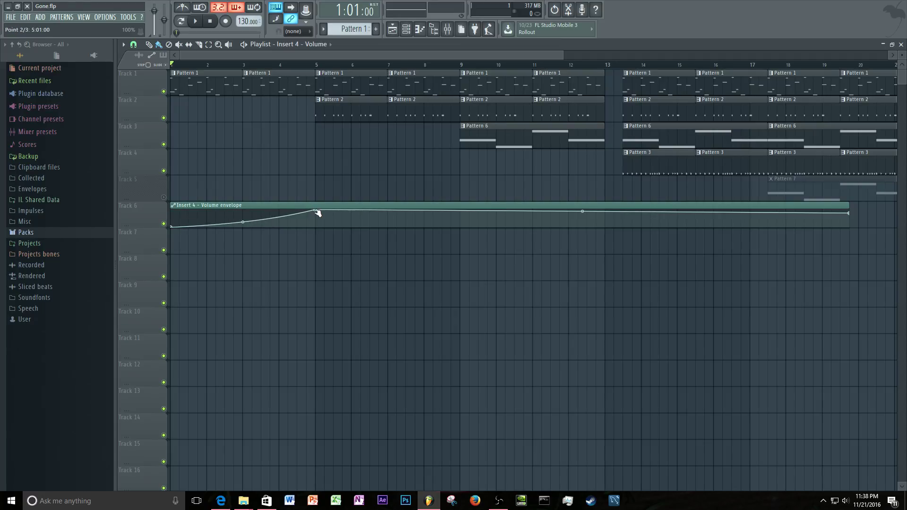
{"action": "mouse_move", "coordinate": [318, 211]}
{"action": "left_mouse_down"}
{"action": "mouse_move", "coordinate": [263, 209]}
{"action": "mouse_move", "coordinate": [323, 206]}
{"action": "mouse_move", "coordinate": [179, 203]}
{"action": "mouse_move", "coordinate": [318, 201]}
{"action": "mouse_move", "coordinate": [315, 209]}
{"action": "left_mouse_up"}
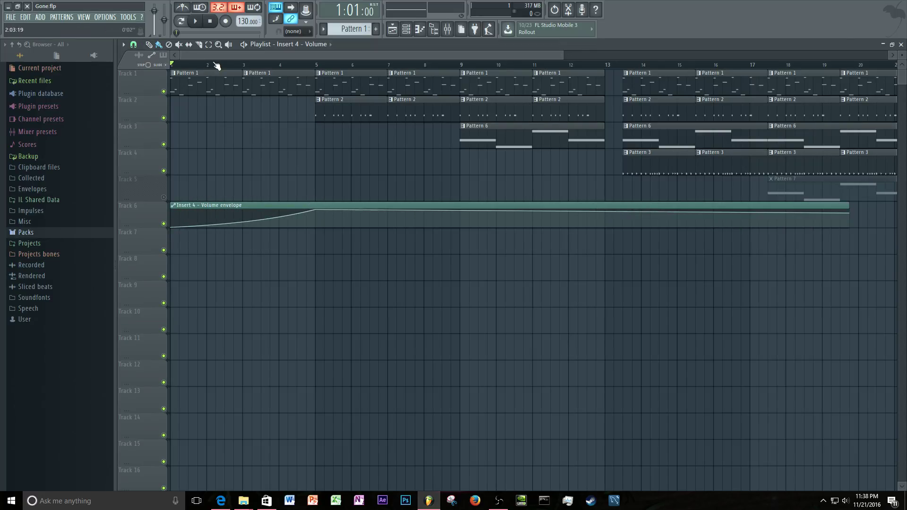
{"action": "left_click_drag", "start_coordinate": [852, 214], "coordinate": [852, 209]}
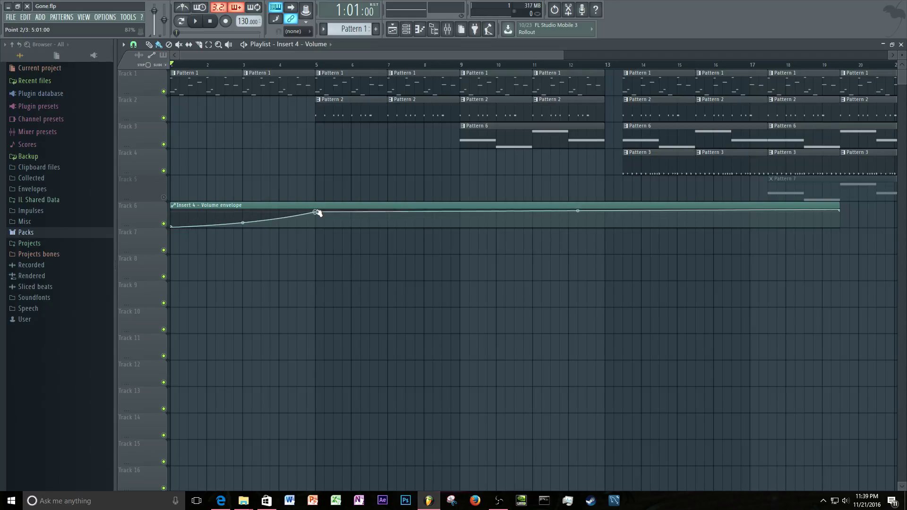
{"action": "left_click_drag", "start_coordinate": [318, 210], "coordinate": [316, 216]}
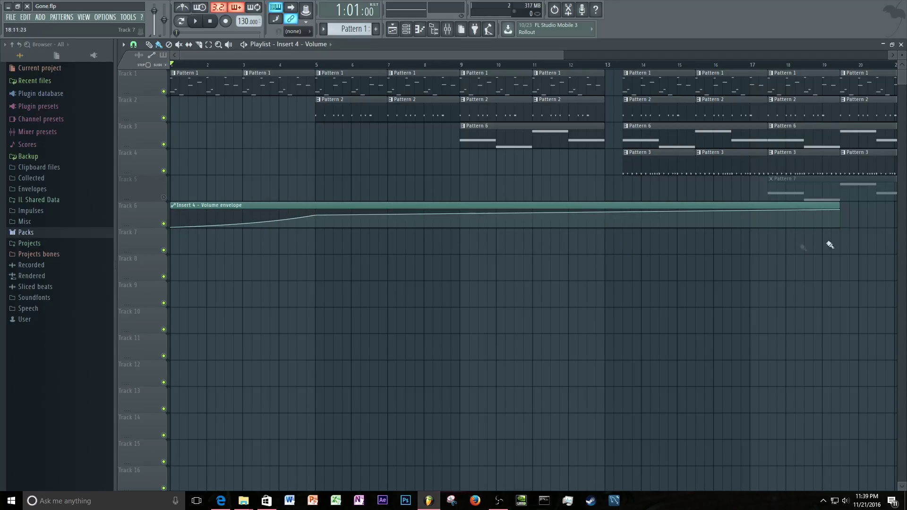
{"action": "left_click_drag", "start_coordinate": [840, 210], "coordinate": [839, 215]}
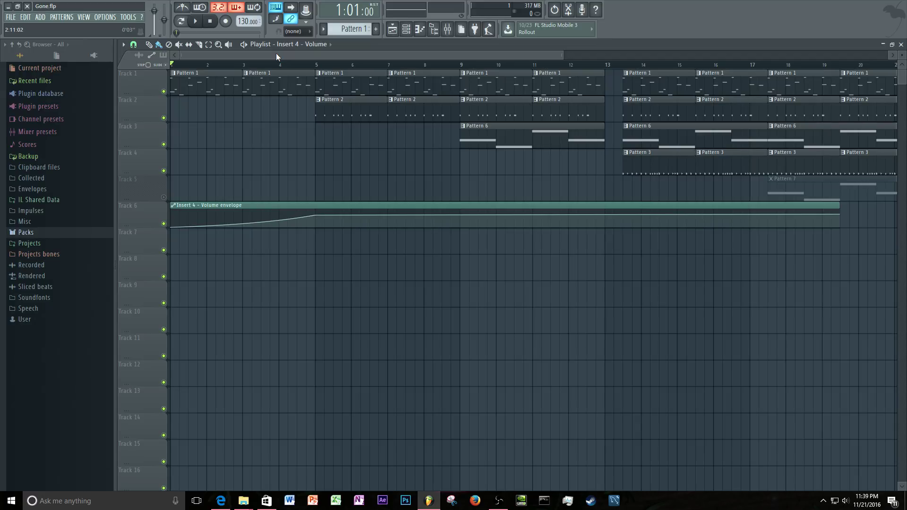
Listen to the envelope, then raise its bar-5 point to about 92%.
{"action": "key", "text": "space"}
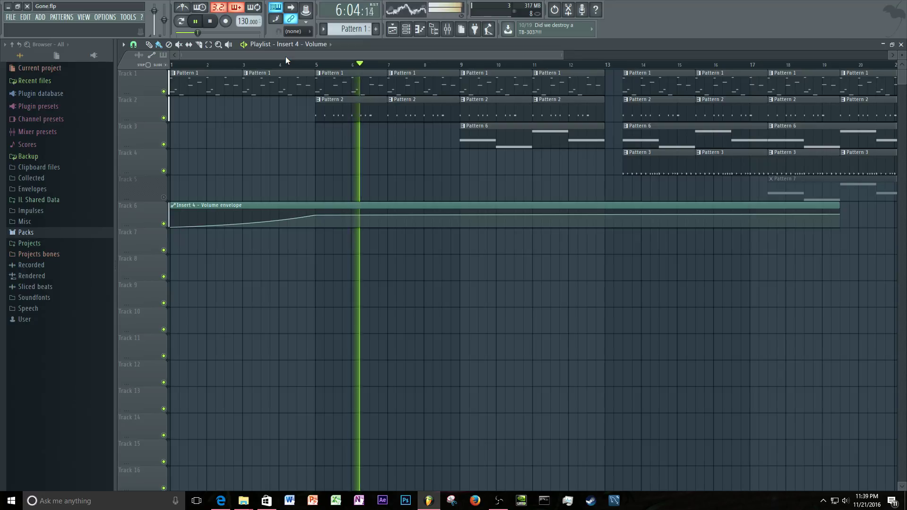
{"action": "key", "text": "space"}
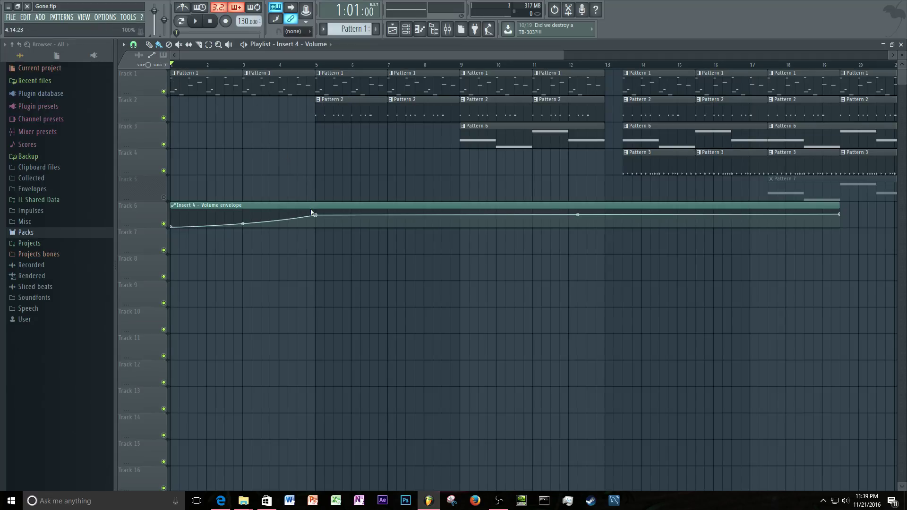
{"action": "mouse_move", "coordinate": [314, 215]}
{"action": "left_mouse_down"}
{"action": "mouse_move", "coordinate": [308, 208]}
{"action": "mouse_move", "coordinate": [316, 210]}
{"action": "left_mouse_up"}
Audition the song from around bar 5, then return the playhead to bar 1.
{"action": "key", "text": "space"}
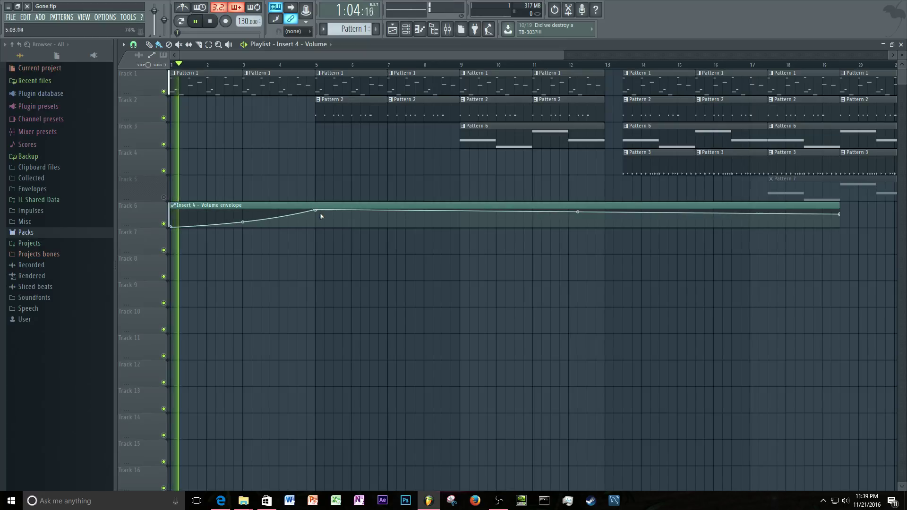
{"action": "left_click", "coordinate": [306, 65]}
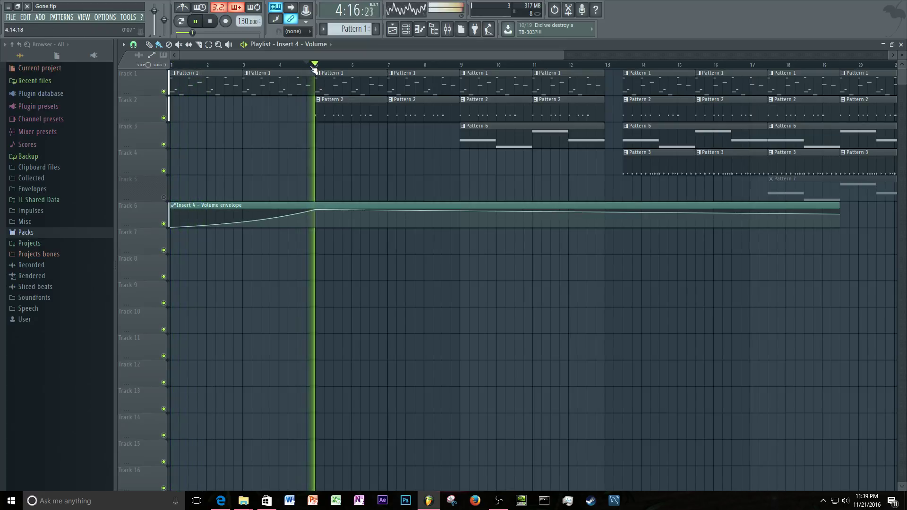
{"action": "key", "text": "space"}
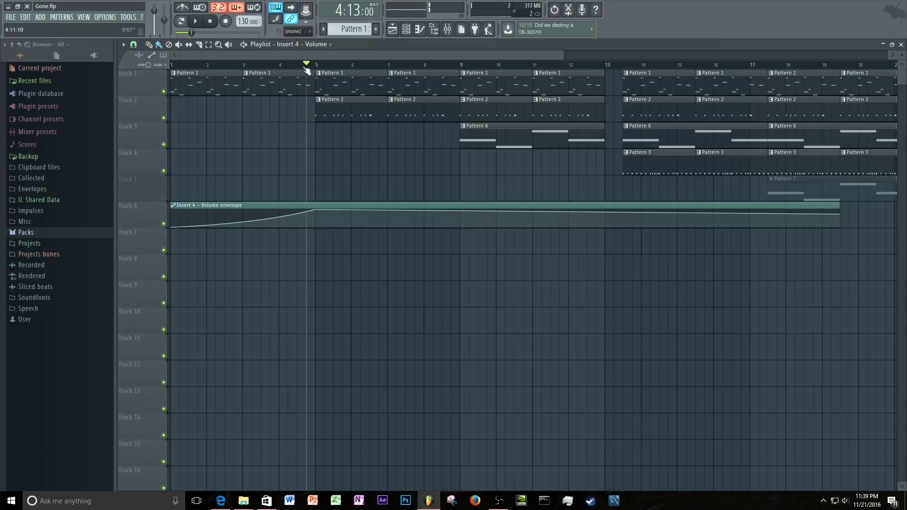
{"action": "left_click_drag", "start_coordinate": [306, 67], "coordinate": [135, 73]}
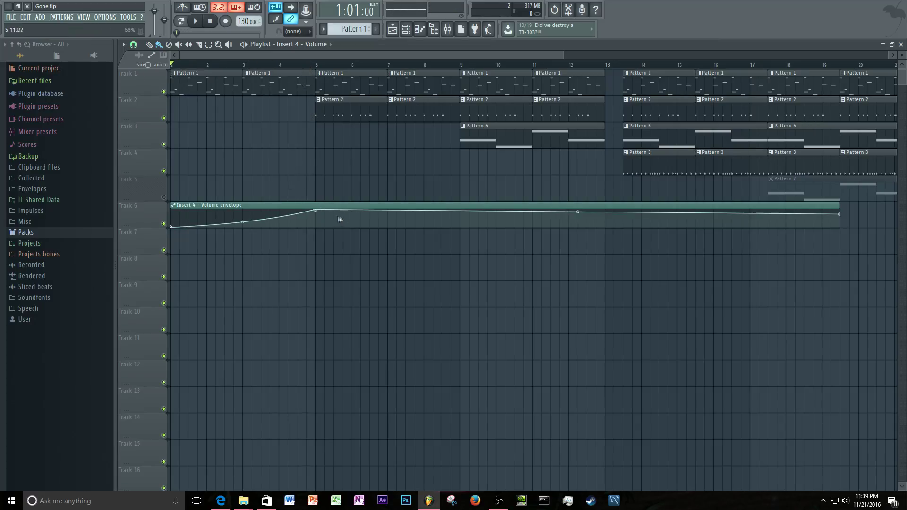
Drop the envelope peak to 68%, bow the opening curve upward, audition, and shift the peak to bar 6.
{"action": "left_click_drag", "start_coordinate": [316, 209], "coordinate": [318, 214]}
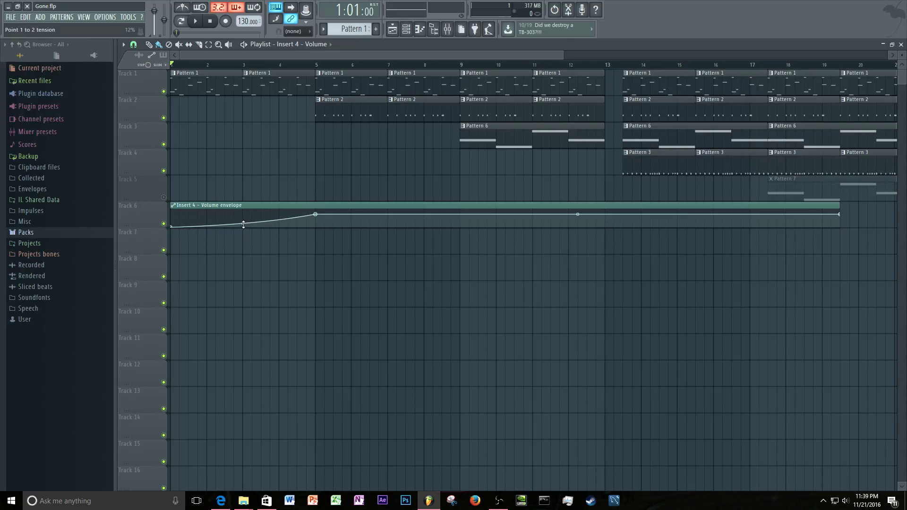
{"action": "left_click_drag", "start_coordinate": [243, 225], "coordinate": [243, 214]}
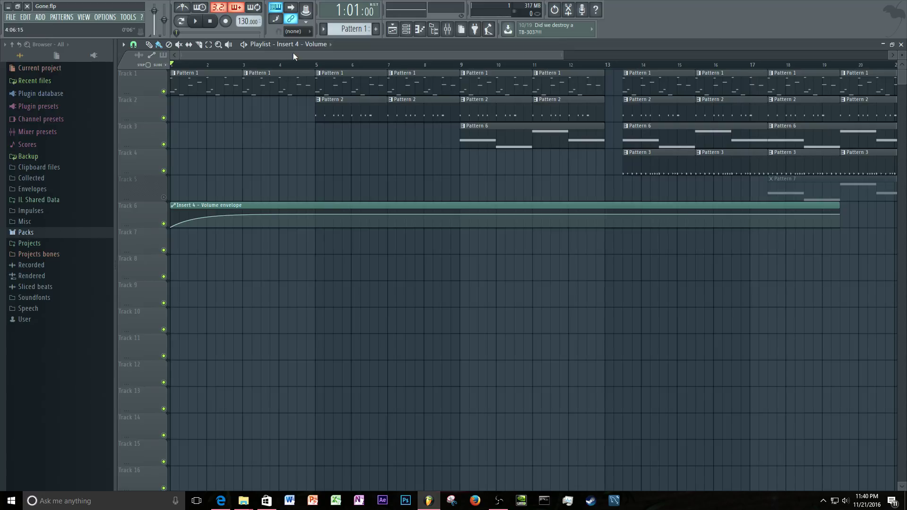
{"action": "key", "text": "space"}
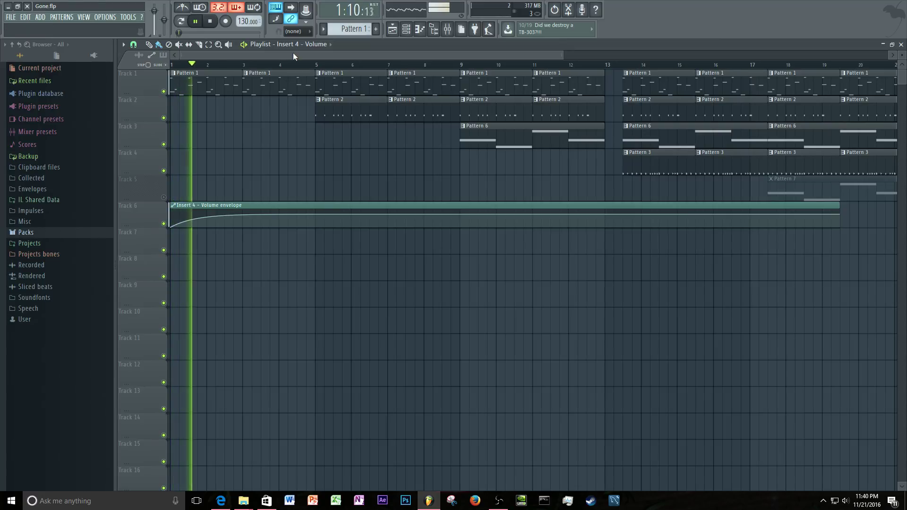
{"action": "key", "text": "space"}
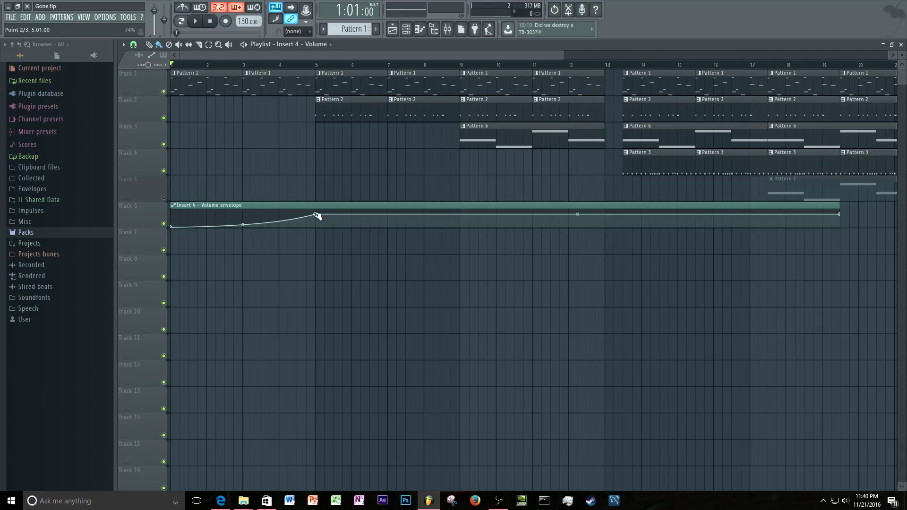
{"action": "mouse_move", "coordinate": [316, 215]}
{"action": "left_mouse_down"}
{"action": "mouse_move", "coordinate": [608, 210]}
{"action": "mouse_move", "coordinate": [315, 219]}
{"action": "left_mouse_up"}
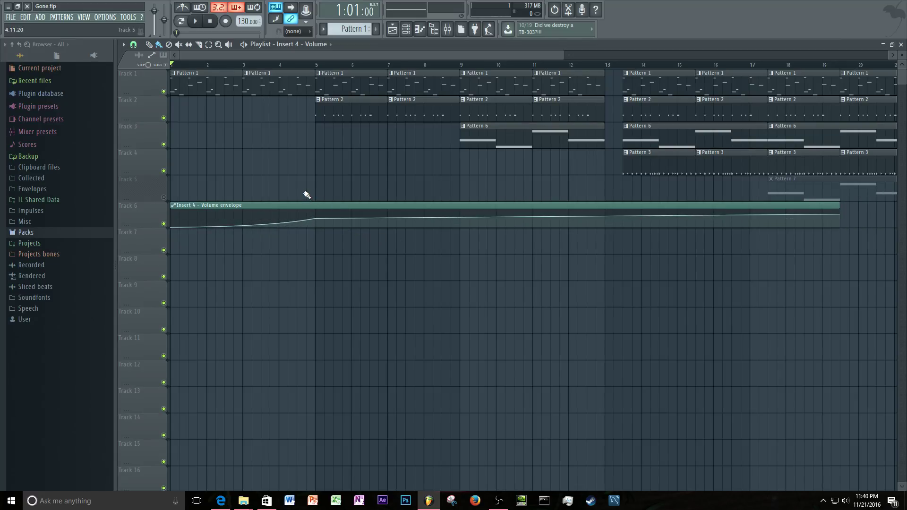
Delete Track 6's volume automation clip and pull Insert 4's mixer fader down.
{"action": "right_click", "coordinate": [315, 211]}
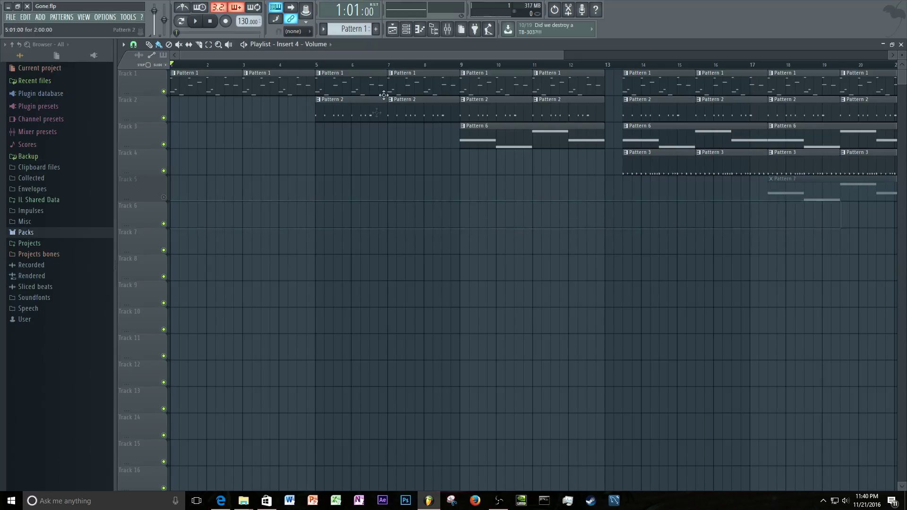
{"action": "left_click", "coordinate": [447, 29]}
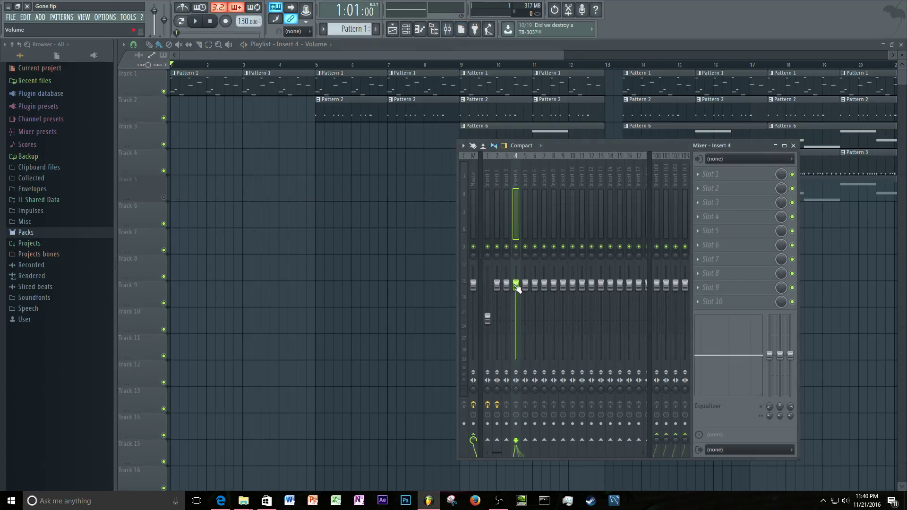
{"action": "left_click_drag", "start_coordinate": [518, 288], "coordinate": [519, 301]}
{"action": "left_click_drag", "start_coordinate": [661, 146], "coordinate": [517, 149]}
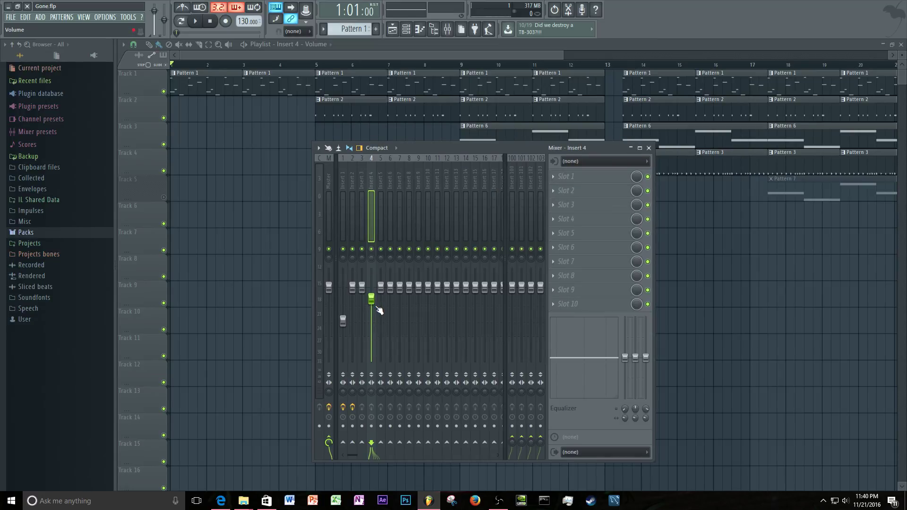
Choose Fruity Filter from the plugin list for Insert 4's Slot 1.
{"action": "left_click", "coordinate": [554, 178]}
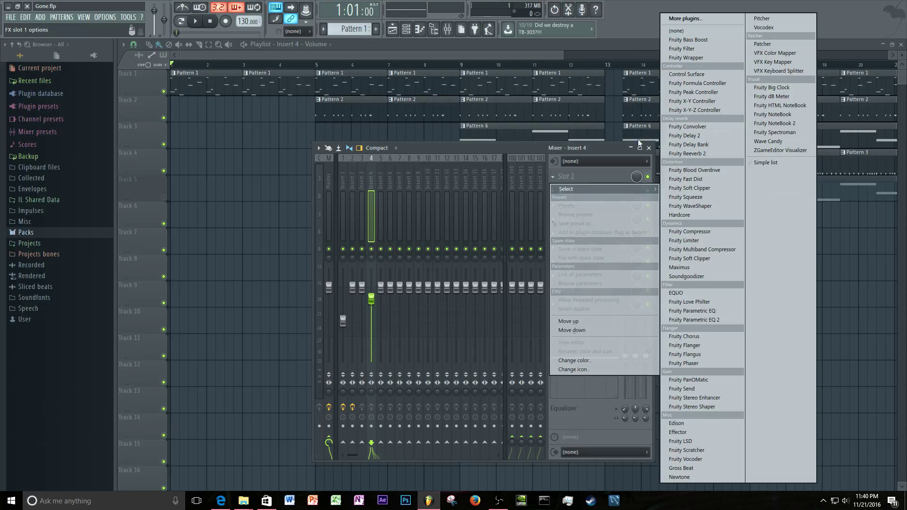
{"action": "left_click", "coordinate": [532, 141]}
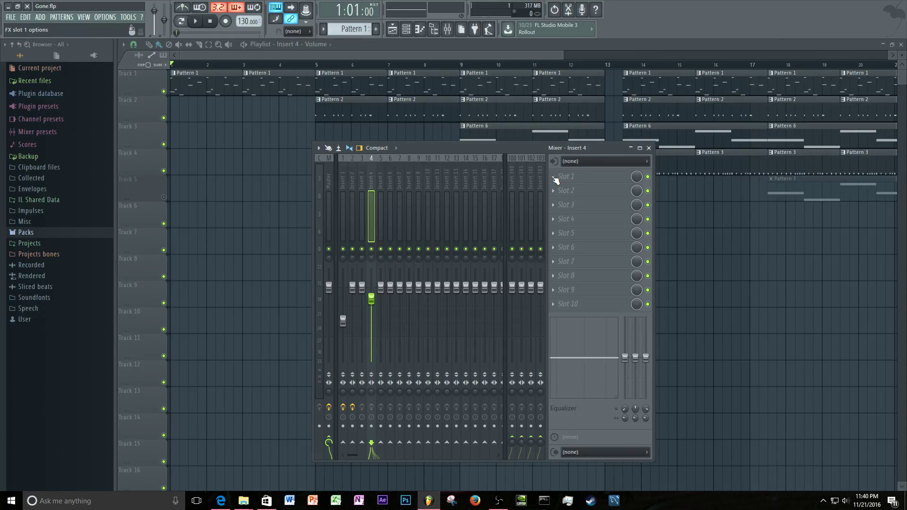
{"action": "left_click", "coordinate": [567, 177]}
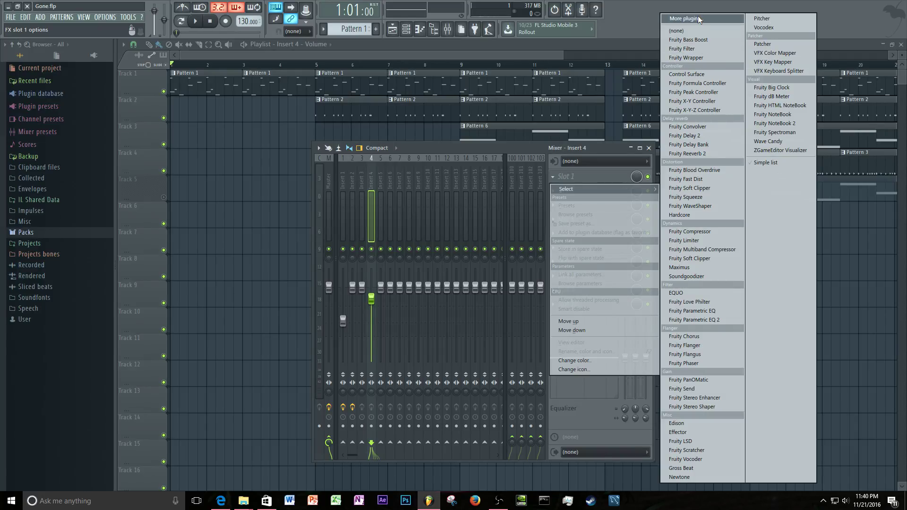
{"action": "left_click", "coordinate": [684, 49]}
Move the Fruity Filter window to the top right and the mixer lower down, then preview playback.
{"action": "left_click_drag", "start_coordinate": [362, 96], "coordinate": [574, 113]}
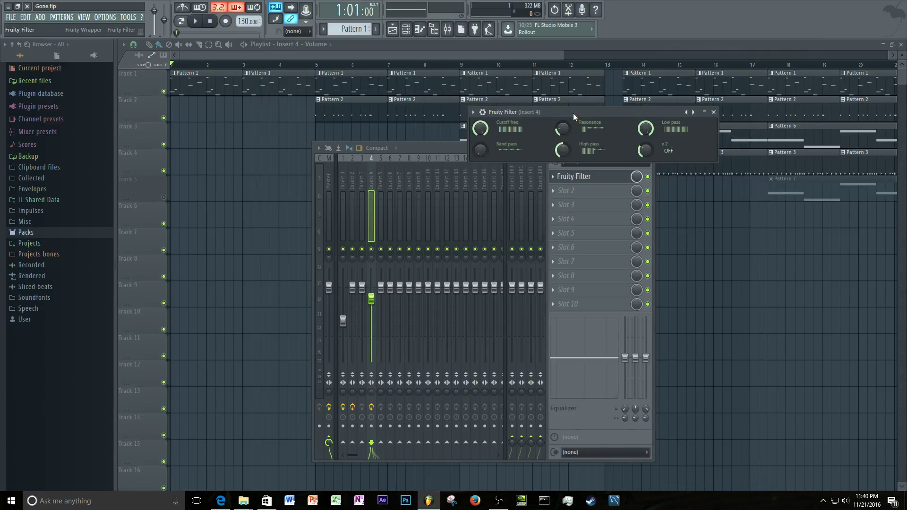
{"action": "left_click_drag", "start_coordinate": [418, 149], "coordinate": [354, 269]}
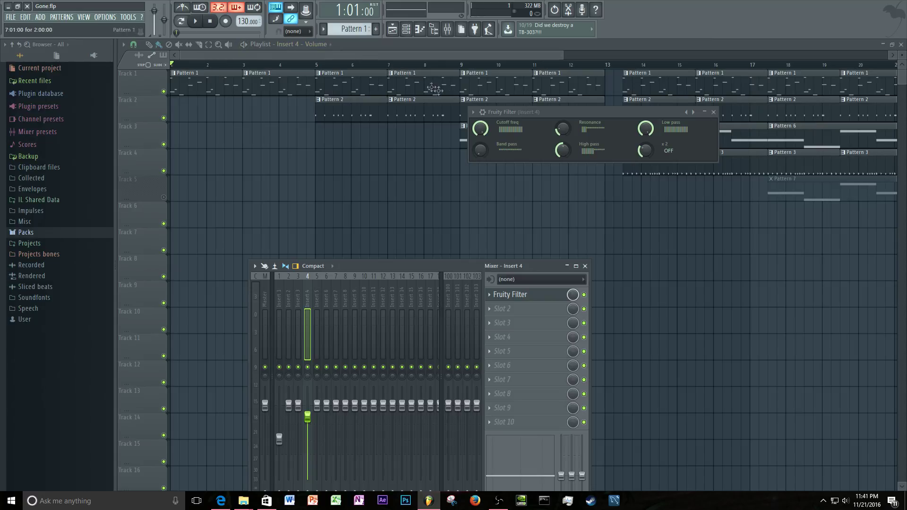
{"action": "key", "text": "space"}
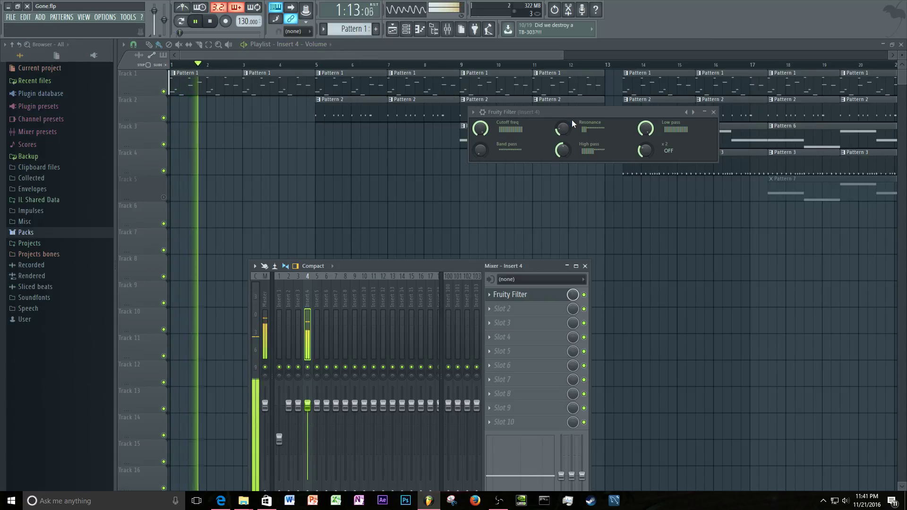
{"action": "key", "text": "space"}
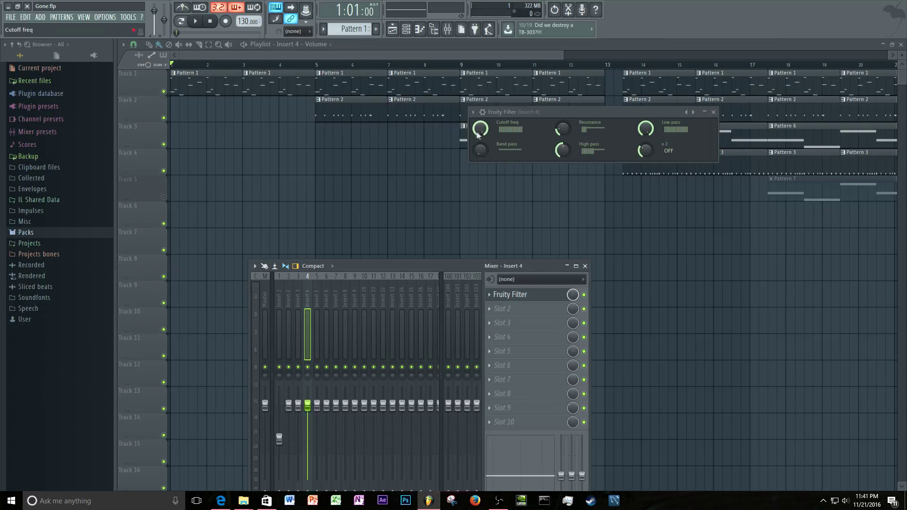
Tune the filter cutoff by ear during playback and turn the resonance down to zero.
{"action": "left_click_drag", "start_coordinate": [481, 132], "coordinate": [481, 156]}
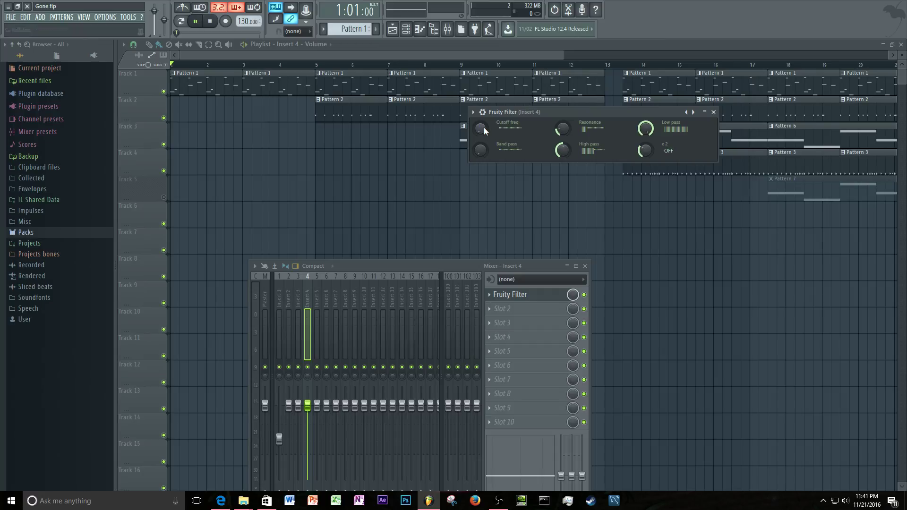
{"action": "key", "text": "space"}
{"action": "mouse_move", "coordinate": [479, 128]}
{"action": "left_mouse_down"}
{"action": "mouse_move", "coordinate": [479, 105]}
{"action": "mouse_move", "coordinate": [483, 137]}
{"action": "left_mouse_up"}
{"action": "key", "text": "space"}
{"action": "key", "text": "space"}
{"action": "mouse_move", "coordinate": [483, 137]}
{"action": "left_mouse_down"}
{"action": "mouse_move", "coordinate": [483, 129]}
{"action": "mouse_move", "coordinate": [483, 141]}
{"action": "left_mouse_up"}
{"action": "key", "text": "space"}
{"action": "left_click_drag", "start_coordinate": [561, 128], "coordinate": [562, 147]}
{"action": "left_click_drag", "start_coordinate": [481, 129], "coordinate": [481, 120]}
{"action": "key", "text": "space"}
Sweep the Fruity Filter's high pass and cutoff knobs down and back up while listening.
{"action": "mouse_move", "coordinate": [559, 150]}
{"action": "left_mouse_down"}
{"action": "mouse_move", "coordinate": [559, 137]}
{"action": "mouse_move", "coordinate": [559, 158]}
{"action": "mouse_move", "coordinate": [559, 137]}
{"action": "left_mouse_up"}
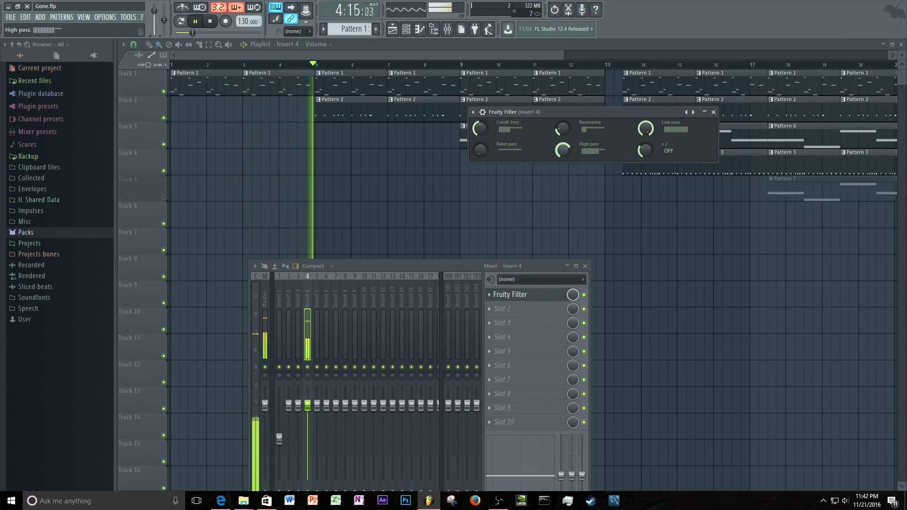
{"action": "key", "text": "space"}
{"action": "left_click_drag", "start_coordinate": [481, 135], "coordinate": [475, 124]}
{"action": "key", "text": "space"}
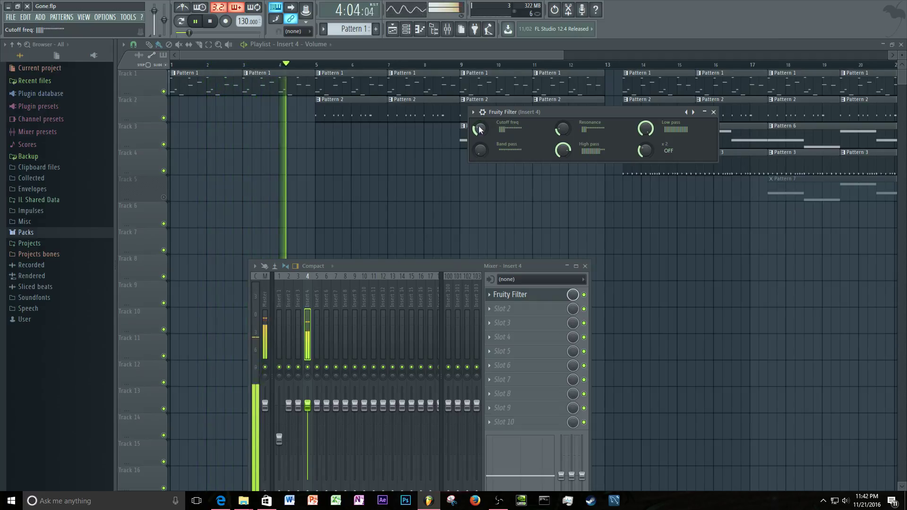
{"action": "left_click_drag", "start_coordinate": [563, 151], "coordinate": [563, 150]}
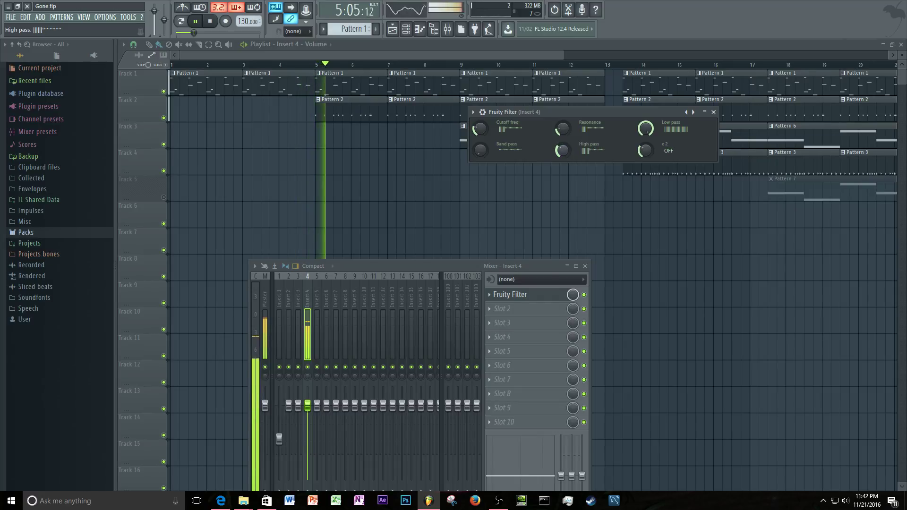
{"action": "left_click_drag", "start_coordinate": [480, 128], "coordinate": [479, 128]}
{"action": "key", "text": "space"}
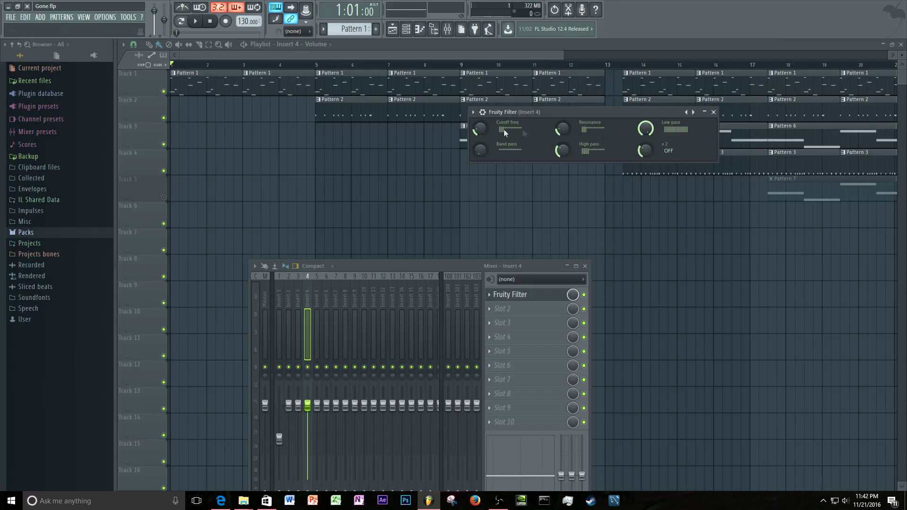
Create a Cutoff freq automation clip from the filter knob, leaving the High pass menu unused.
{"action": "right_click", "coordinate": [483, 131]}
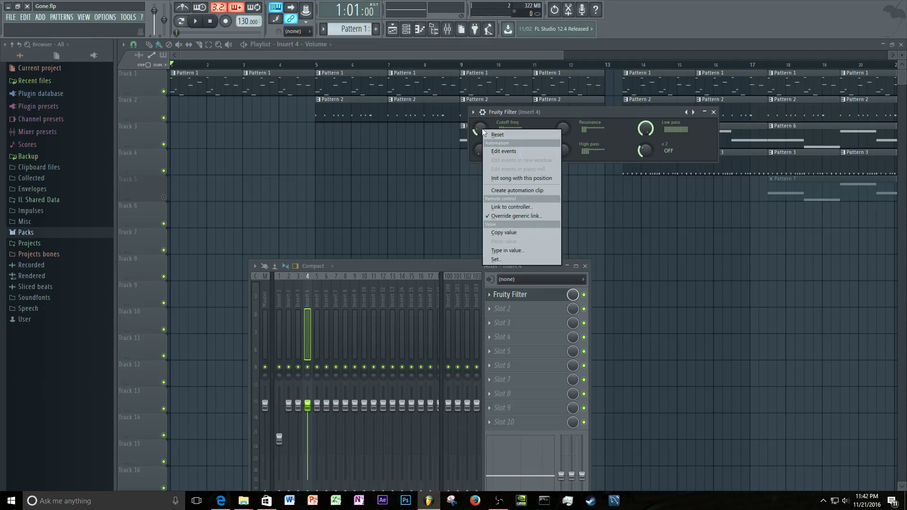
{"action": "left_click", "coordinate": [512, 189]}
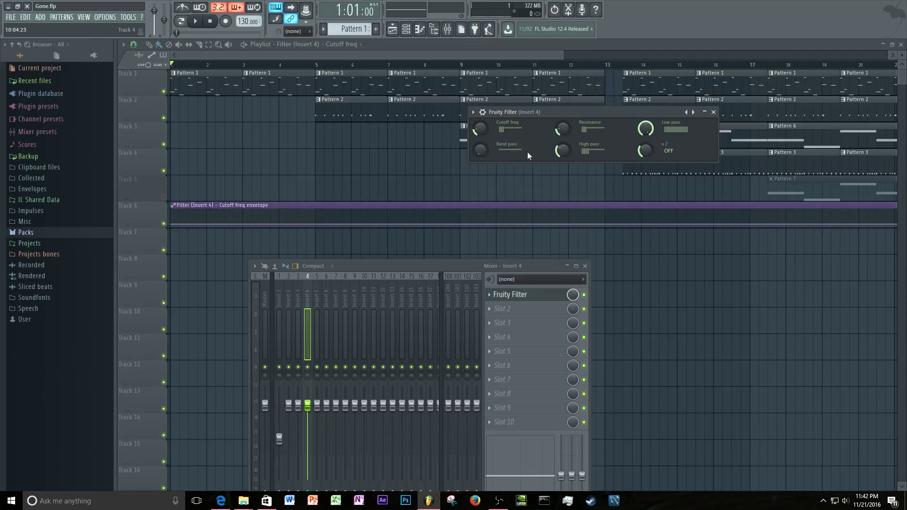
{"action": "right_click", "coordinate": [563, 151]}
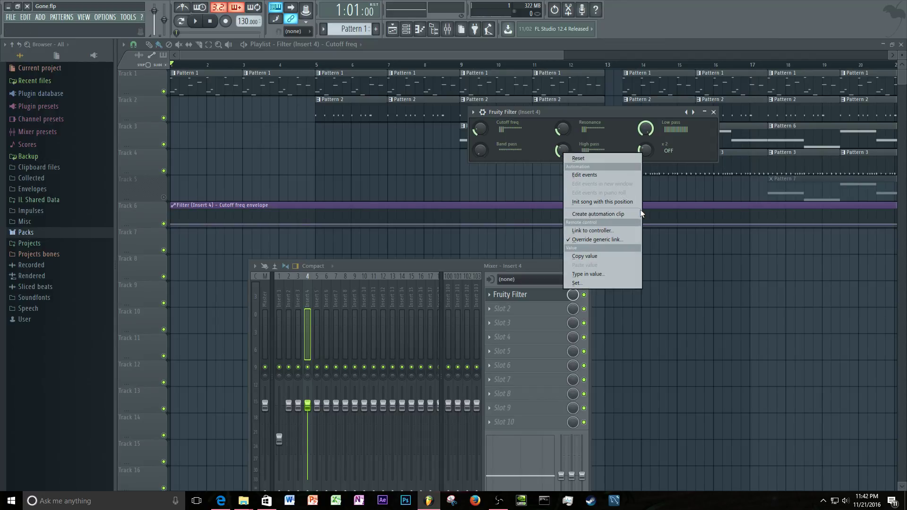
{"action": "left_click", "coordinate": [657, 140]}
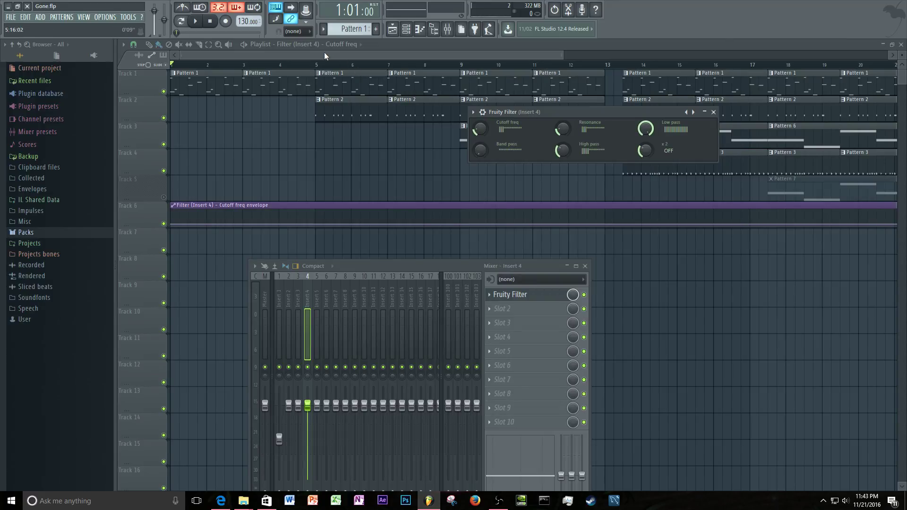
{"action": "key", "text": "F12"}
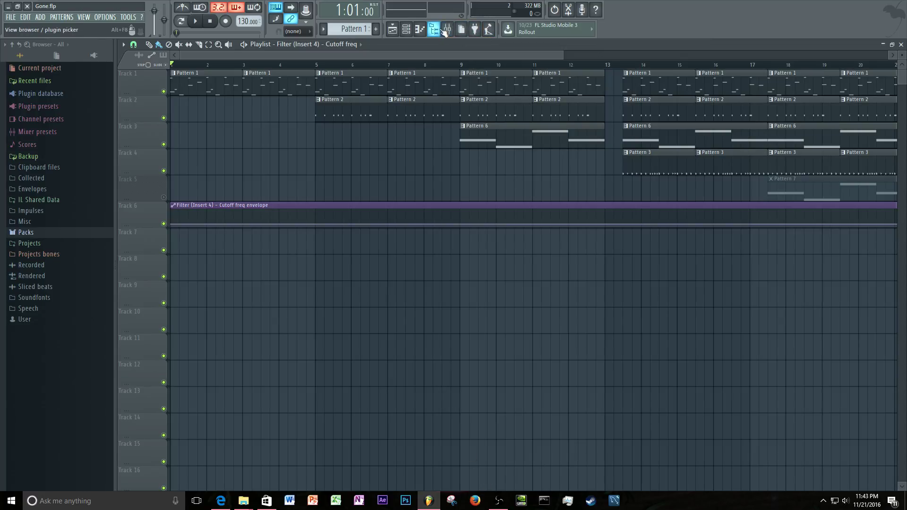
{"action": "key", "text": "F9"}
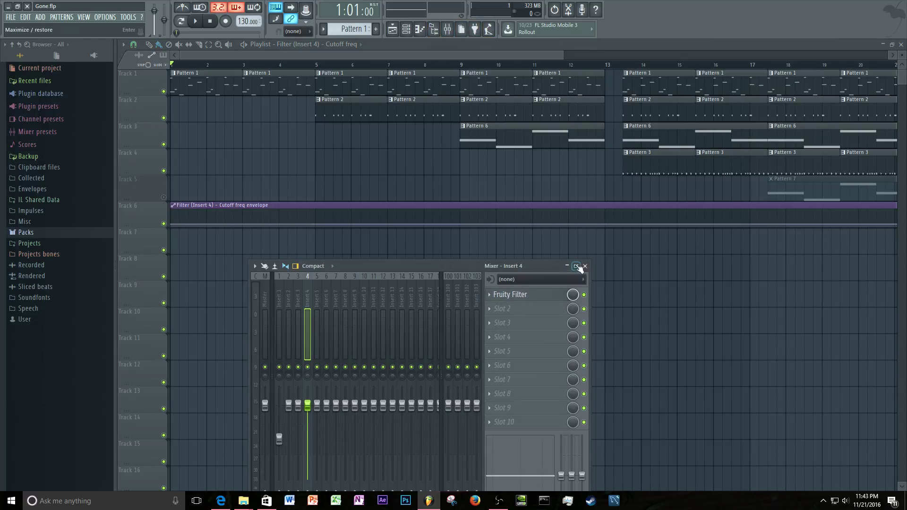
{"action": "left_click", "coordinate": [547, 297]}
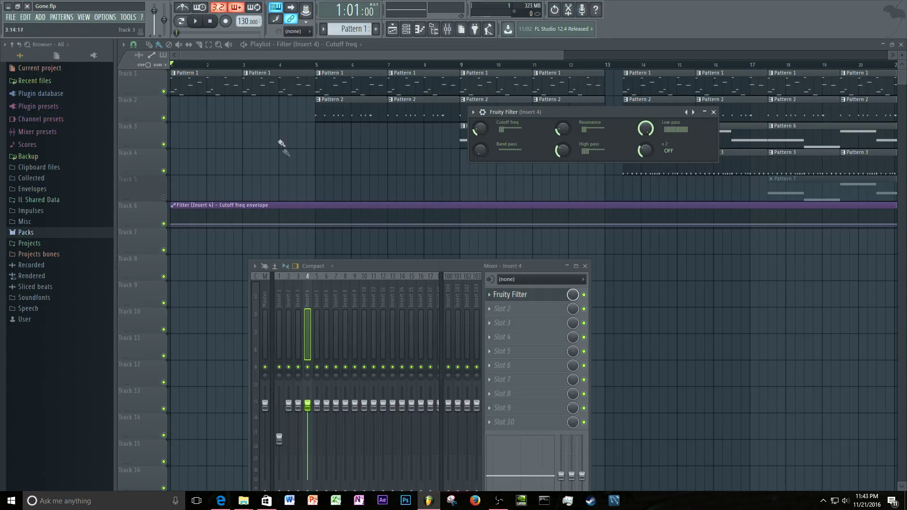
{"action": "key", "text": "space"}
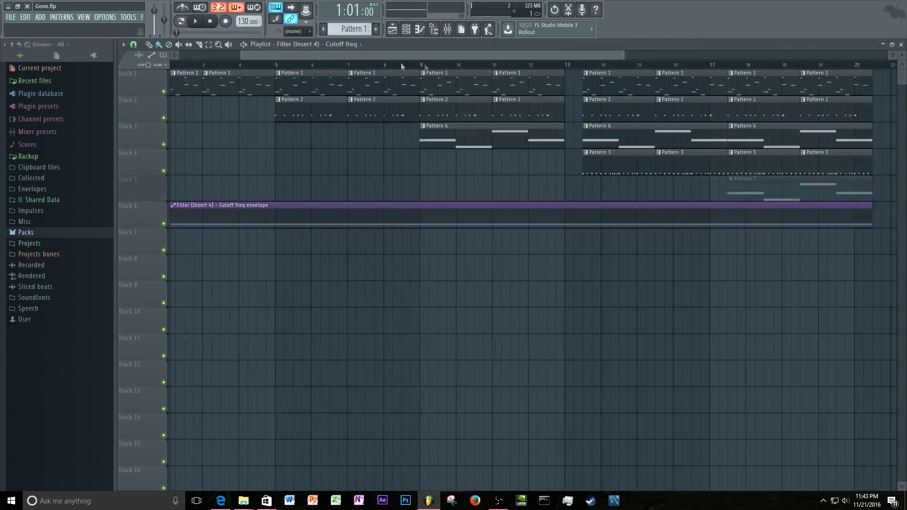
{"action": "scroll", "coordinate": [387, 65], "scroll_direction": "left", "scroll_amount": 2}
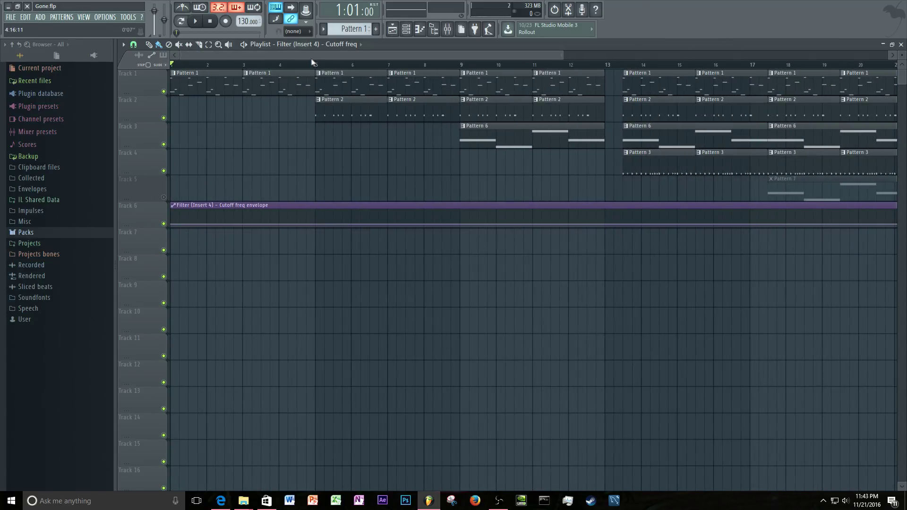
Raise Track 6's second cutoff envelope point to 100% at bar 5 and keep the final point at 100%.
{"action": "mouse_move", "coordinate": [312, 223]}
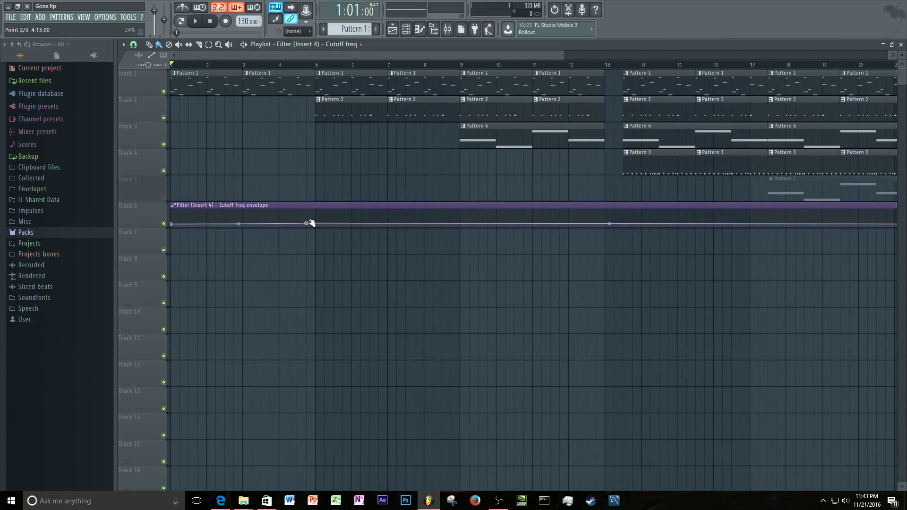
{"action": "left_click_drag", "start_coordinate": [308, 223], "coordinate": [317, 210]}
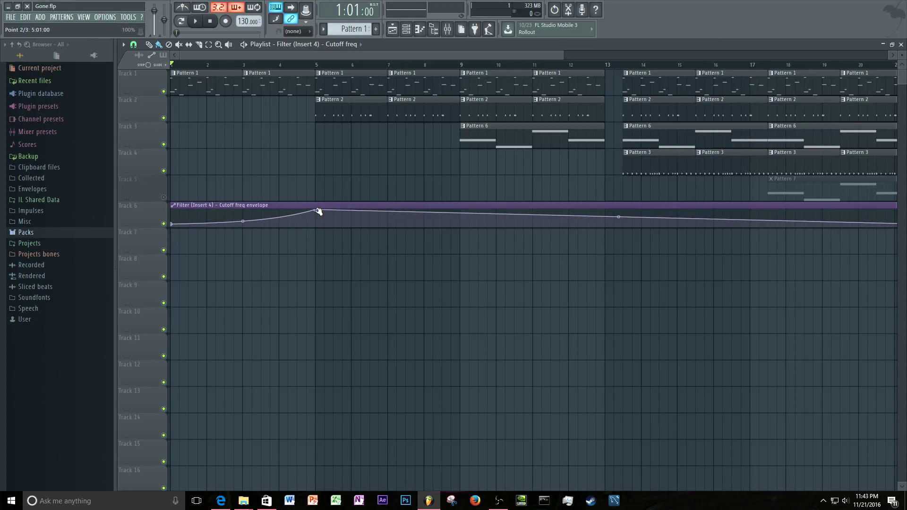
{"action": "left_click_drag", "start_coordinate": [288, 54], "coordinate": [443, 55]}
{"action": "left_click_drag", "start_coordinate": [622, 225], "coordinate": [631, 207]}
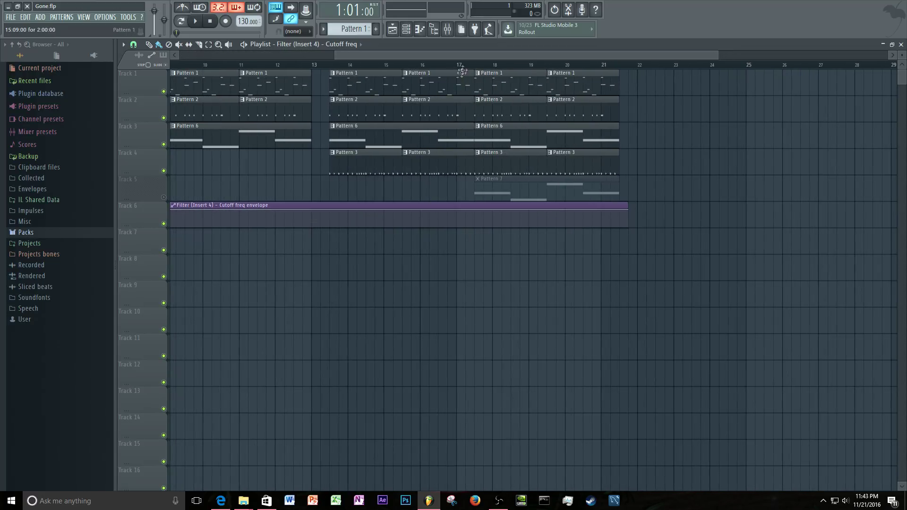
{"action": "left_click_drag", "start_coordinate": [526, 55], "coordinate": [372, 55]}
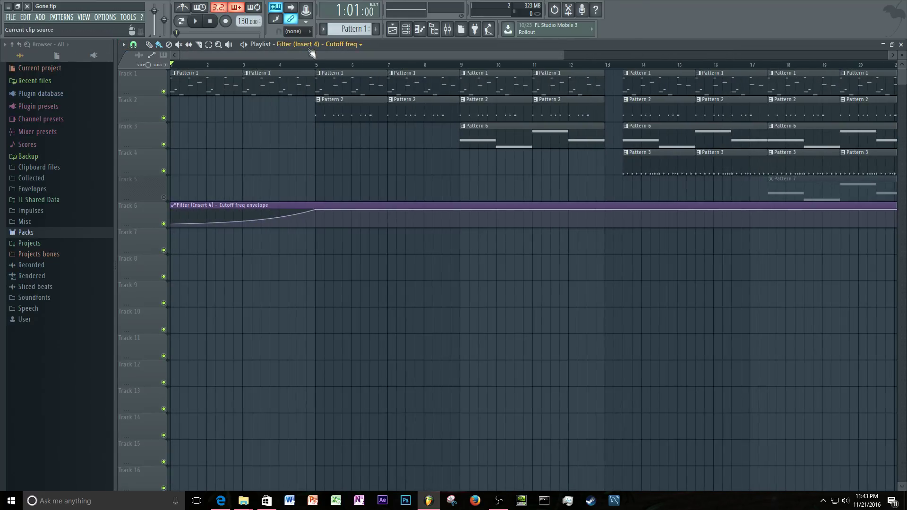
Reopen the mixer on Insert 4 and the Fruity Filter settings window.
{"action": "left_click", "coordinate": [447, 29]}
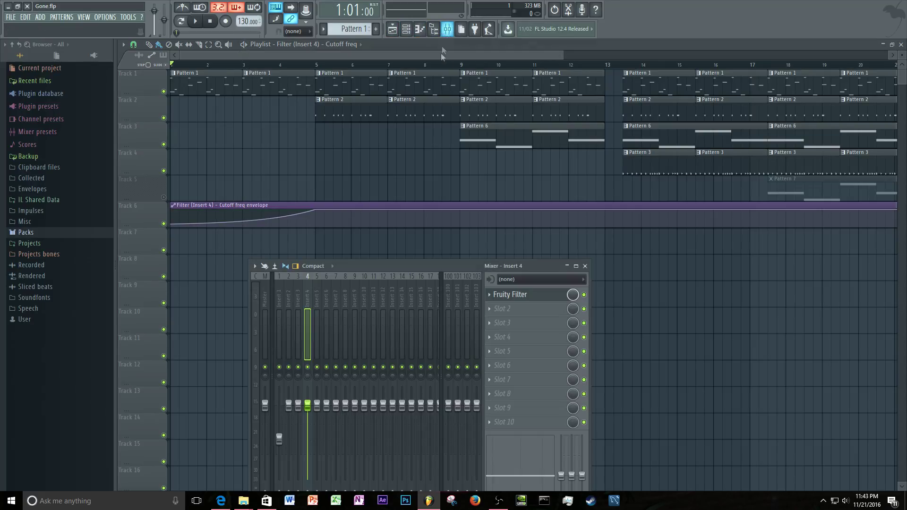
{"action": "left_click", "coordinate": [528, 296]}
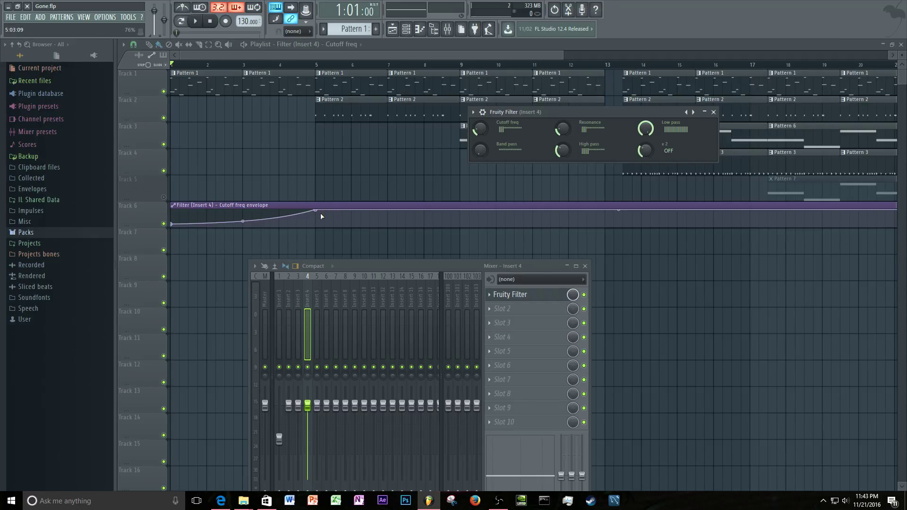
Lower the cutoff envelope's start to 3% and bend its first segment upward to 28% tension, auditioning each change.
{"action": "left_click", "coordinate": [230, 53]}
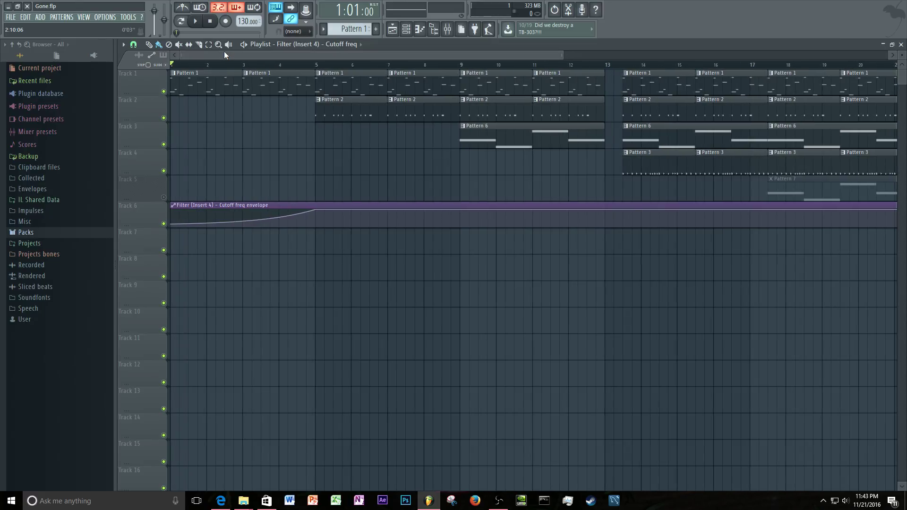
{"action": "key", "text": "space"}
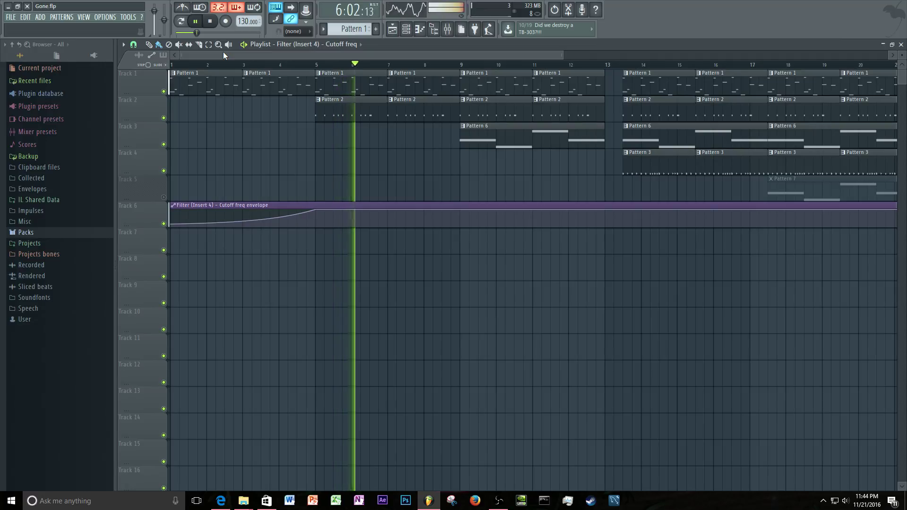
{"action": "key", "text": "space"}
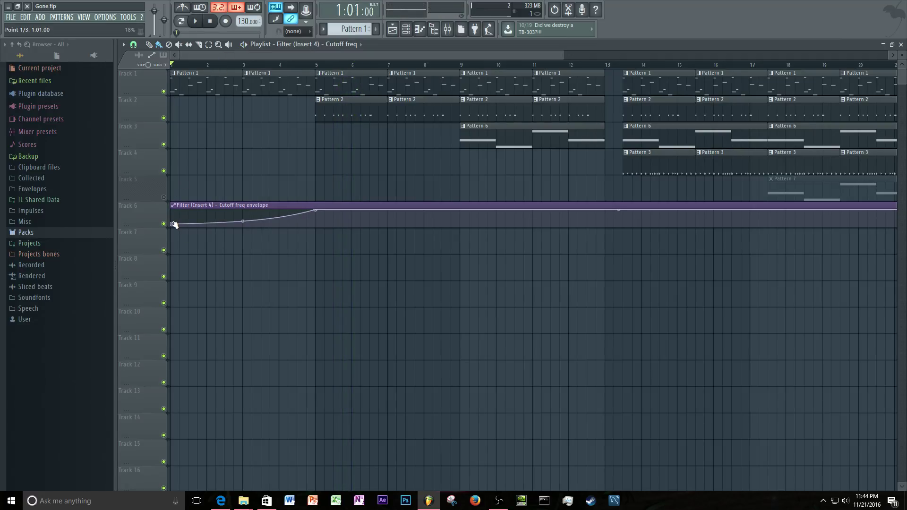
{"action": "left_click_drag", "start_coordinate": [173, 225], "coordinate": [174, 229]}
{"action": "key", "text": "space"}
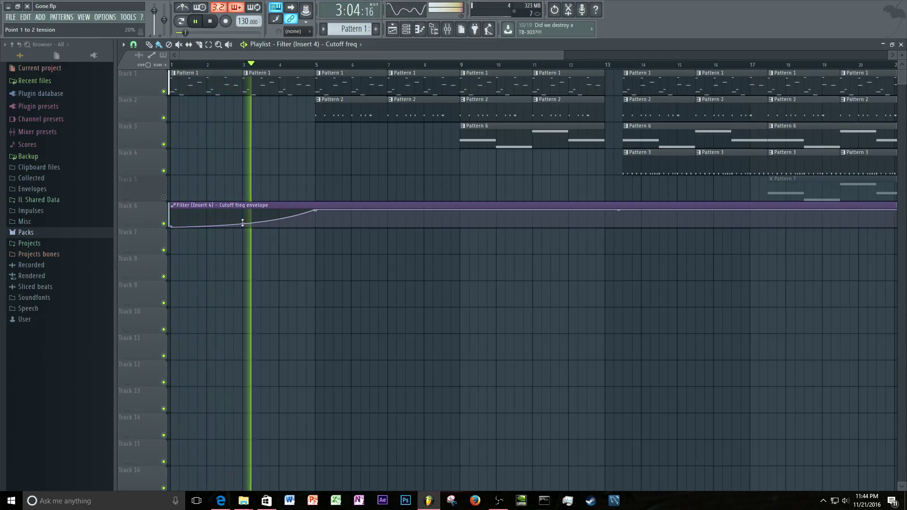
{"action": "key", "text": "space"}
{"action": "left_click_drag", "start_coordinate": [243, 223], "coordinate": [243, 211]}
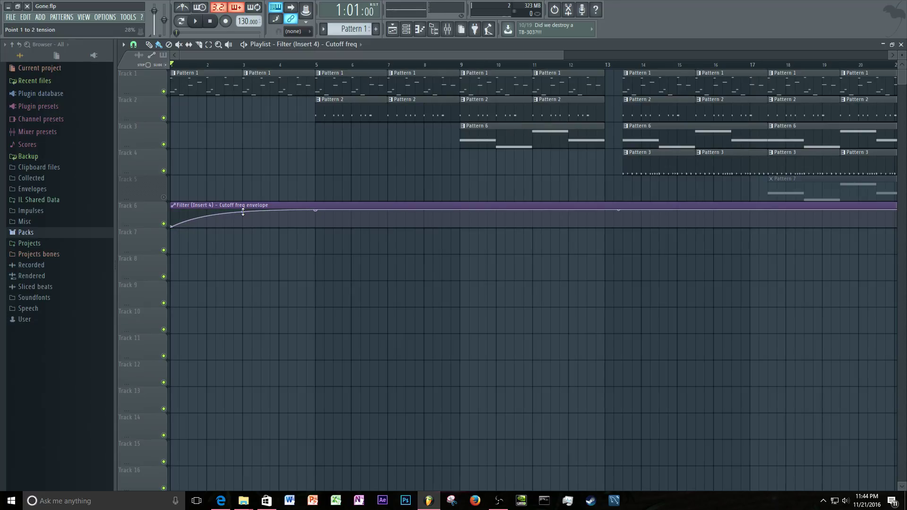
{"action": "key", "text": "space"}
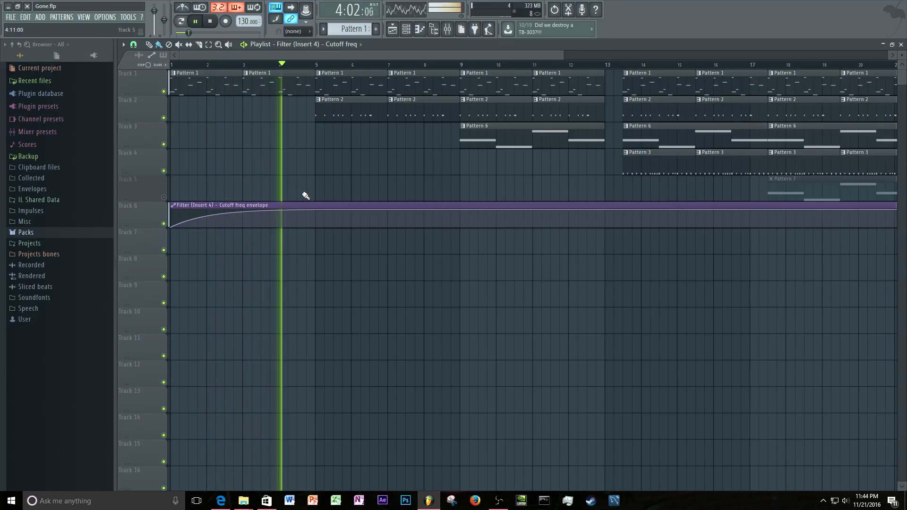
Stop playback and delete the Cutoff freq automation clip on Track 6.
{"action": "key", "text": "space"}
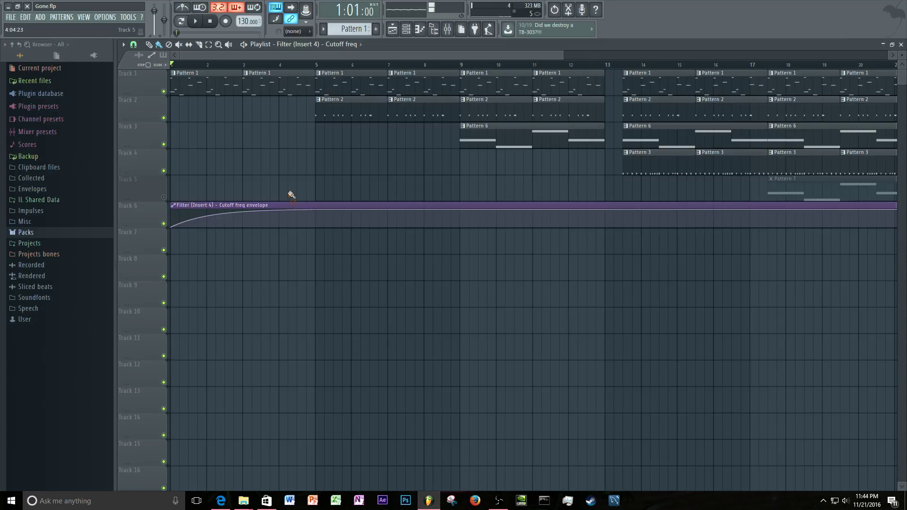
{"action": "right_click", "coordinate": [286, 212]}
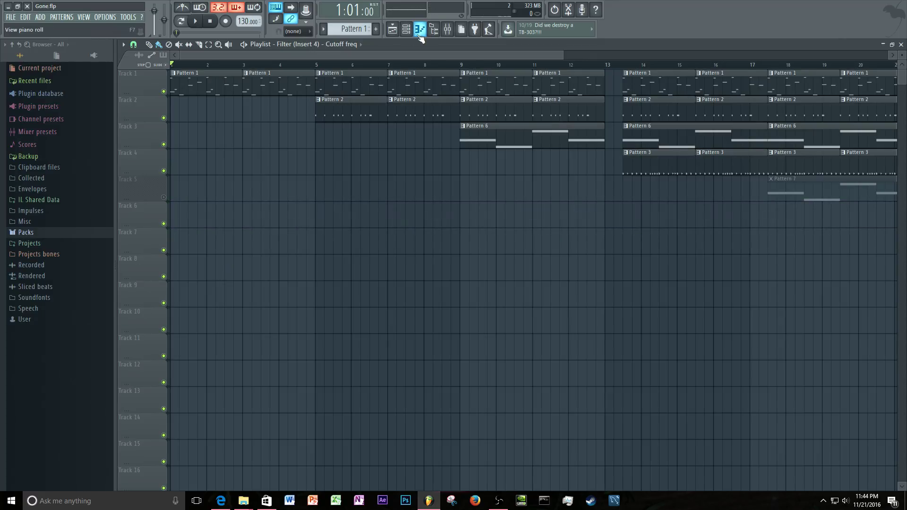
Reopen the mixer and remove Fruity Filter from Insert 4's first effect slot.
{"action": "left_click", "coordinate": [447, 28]}
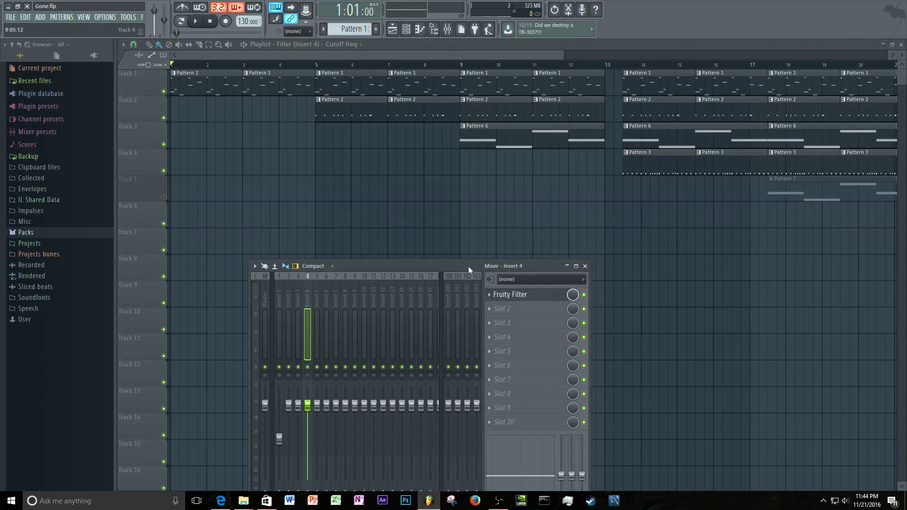
{"action": "left_click_drag", "start_coordinate": [469, 266], "coordinate": [456, 176]}
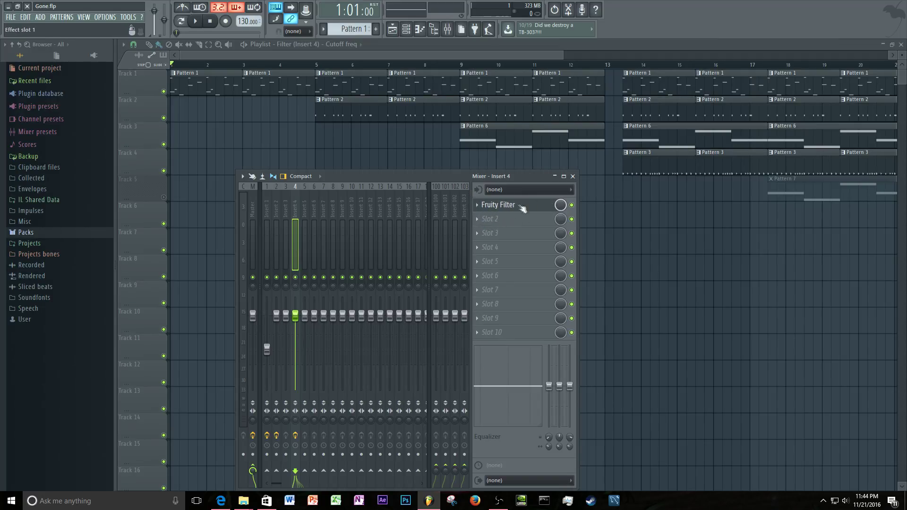
{"action": "right_click", "coordinate": [492, 208]}
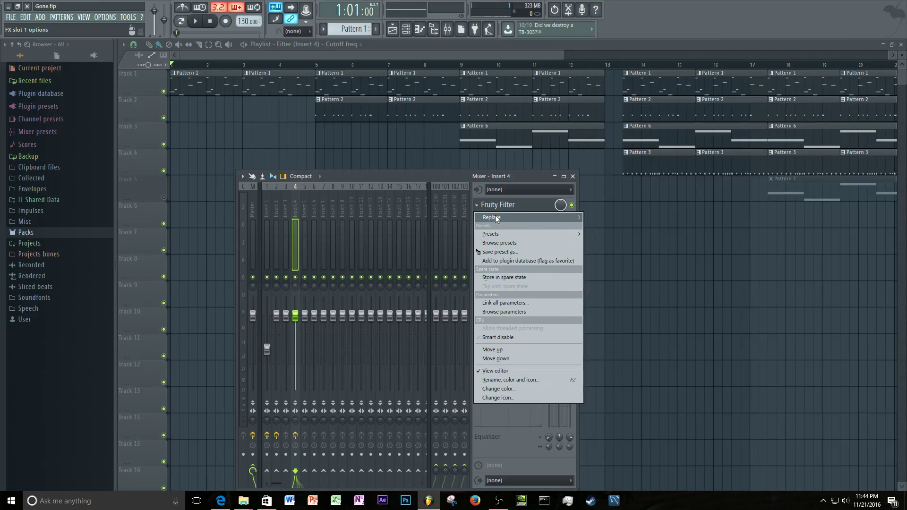
{"action": "mouse_move", "coordinate": [495, 214]}
{"action": "left_click", "coordinate": [643, 30]}
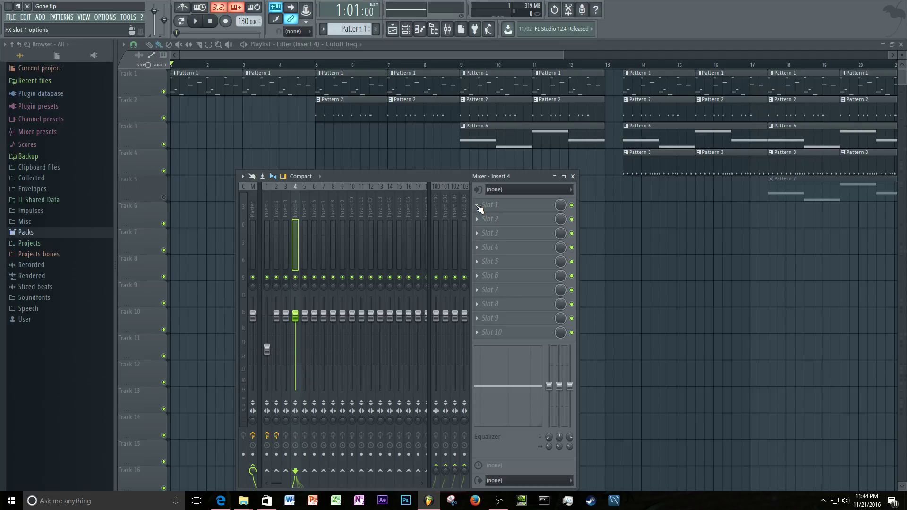
{"action": "left_click", "coordinate": [480, 208]}
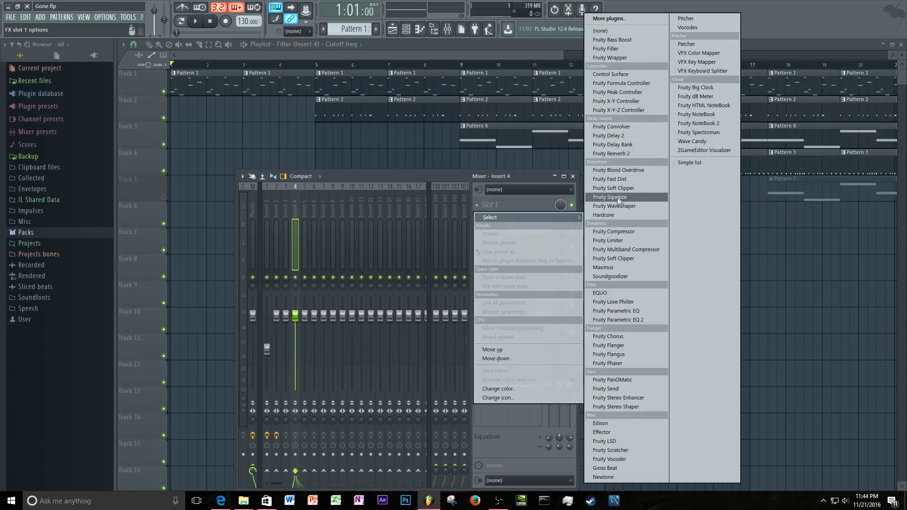
{"action": "mouse_move", "coordinate": [554, 217]}
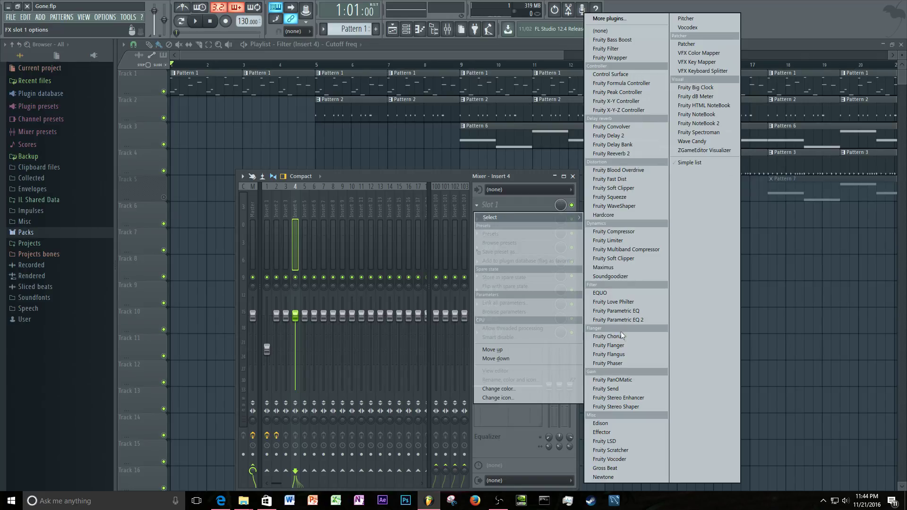
Load Fruity Phaser into Insert 4's first slot and bring its settings window forward.
{"action": "left_click", "coordinate": [624, 362]}
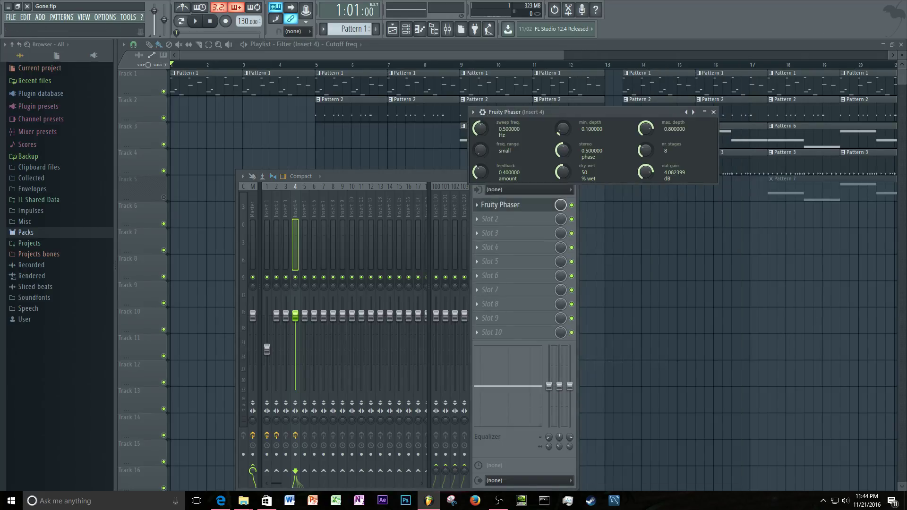
{"action": "left_click_drag", "start_coordinate": [382, 177], "coordinate": [331, 268]}
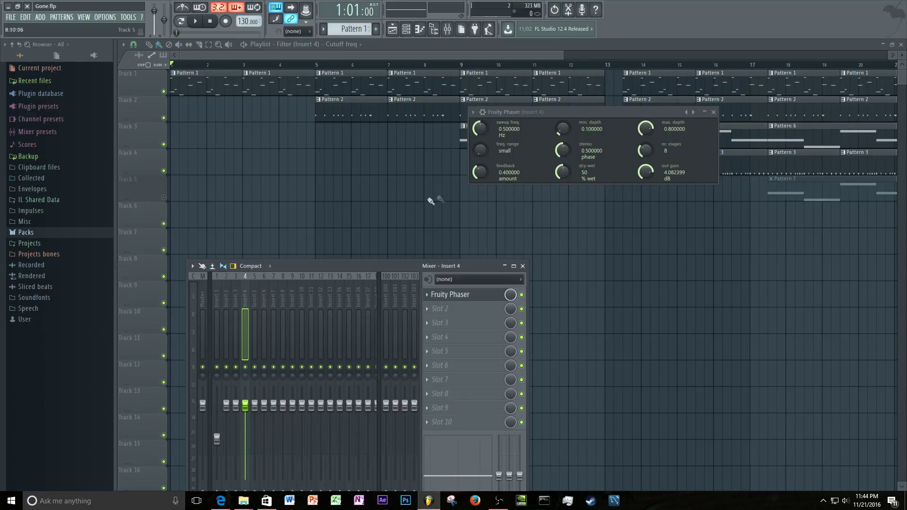
{"action": "left_click", "coordinate": [590, 168]}
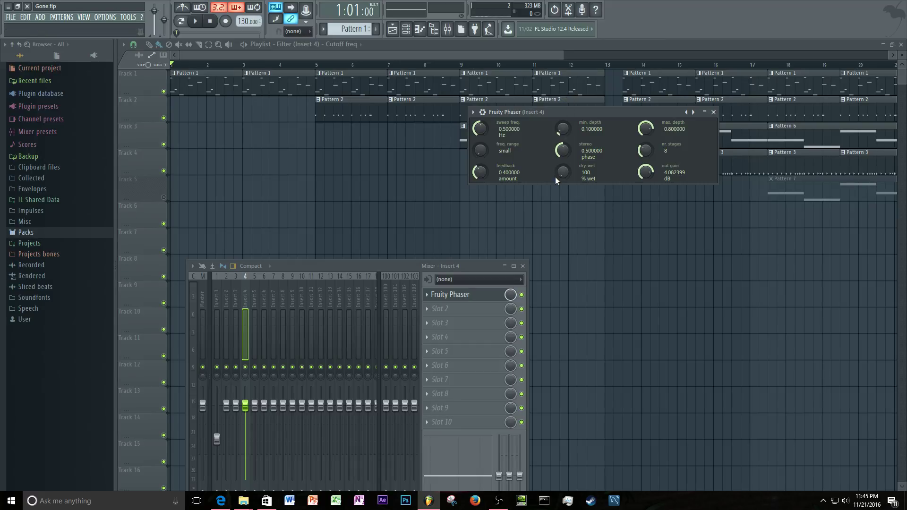
Audition the song while turning the phaser's dry-wet knob down to fully dry.
{"action": "key", "text": "space"}
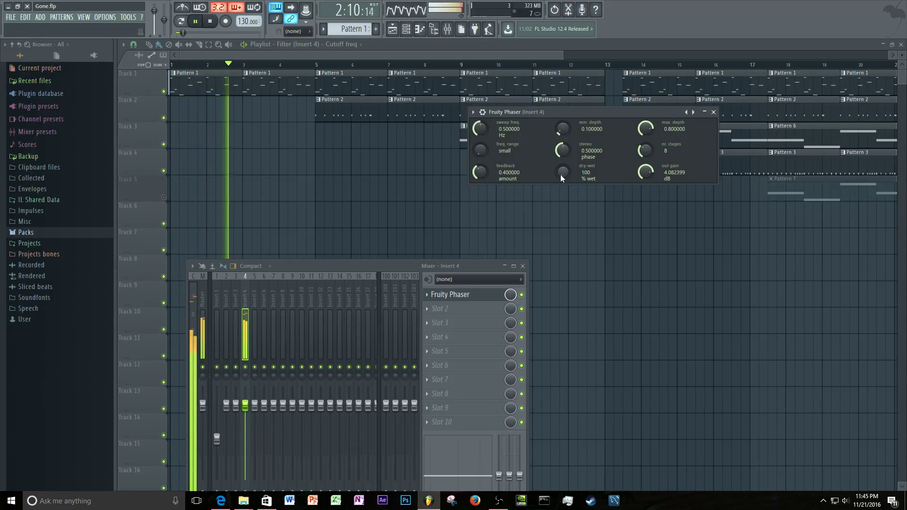
{"action": "key", "text": "space"}
{"action": "left_click_drag", "start_coordinate": [561, 174], "coordinate": [561, 203]}
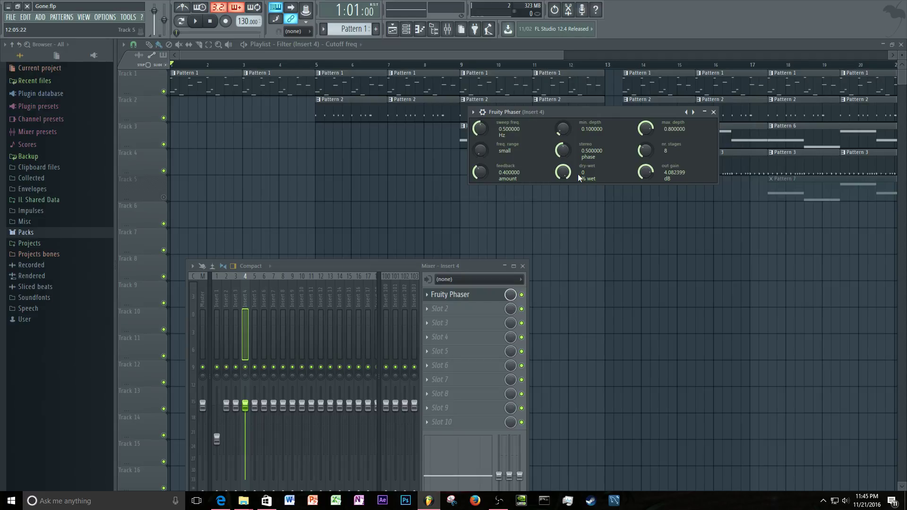
{"action": "key", "text": "space"}
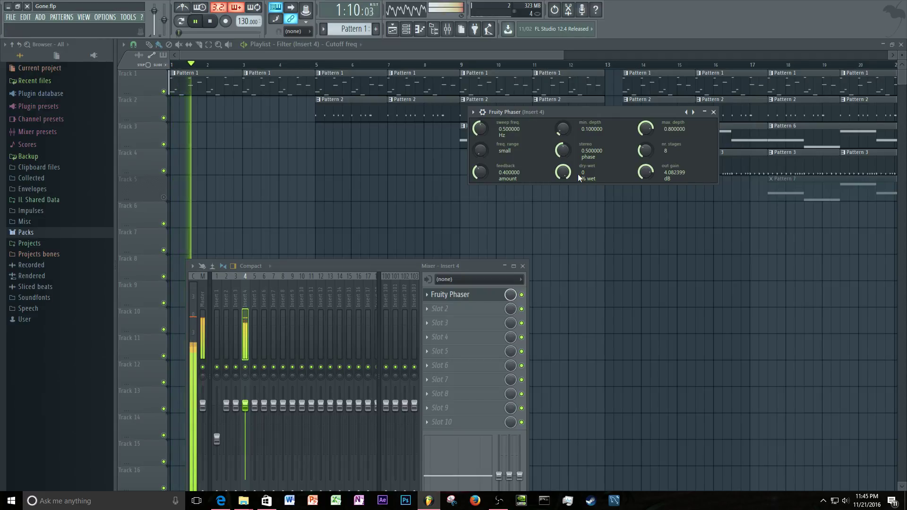
{"action": "key", "text": "space"}
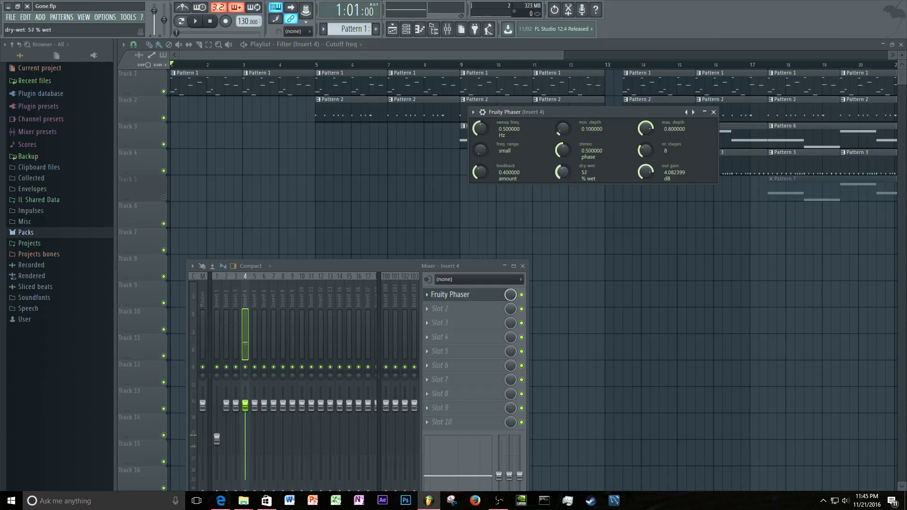
Create an automation clip for the Fruity Phaser's dry-wet knob and close the mixer windows.
{"action": "right_click", "coordinate": [564, 174]}
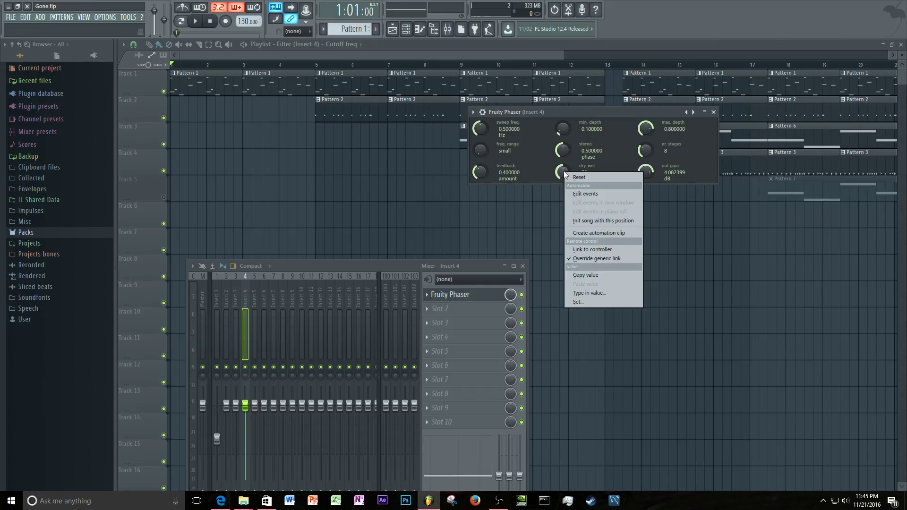
{"action": "left_click", "coordinate": [599, 233]}
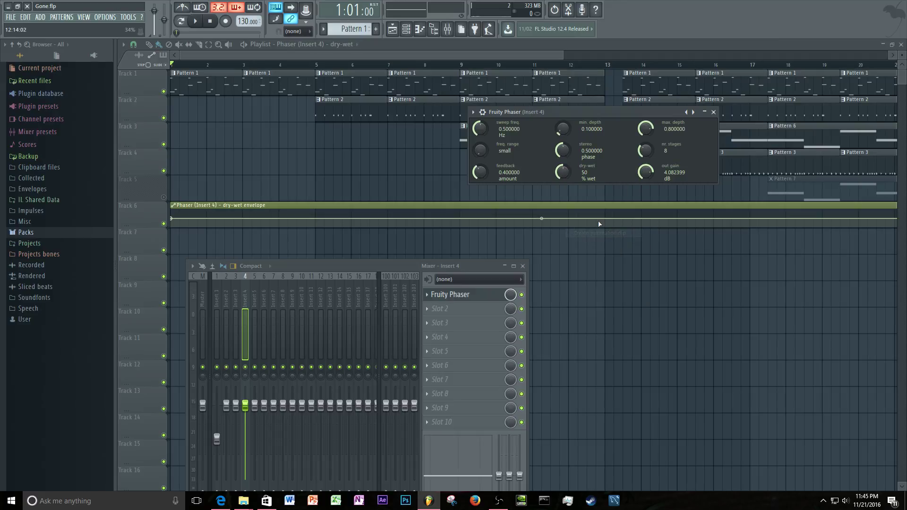
{"action": "key", "text": "F12"}
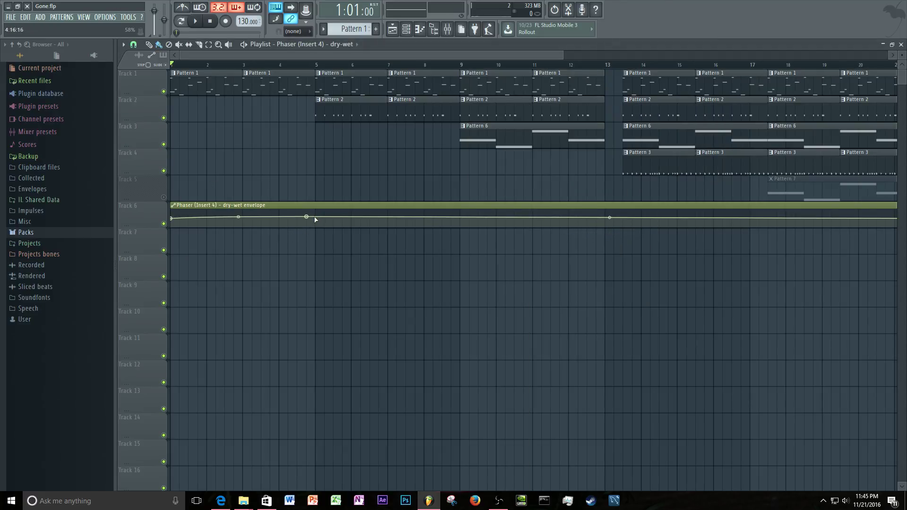
Shape the dry-wet envelope to rise from fully dry to a peak at bar 13, then play it.
{"action": "left_click_drag", "start_coordinate": [309, 217], "coordinate": [604, 209]}
{"action": "left_click_drag", "start_coordinate": [385, 214], "coordinate": [388, 219]}
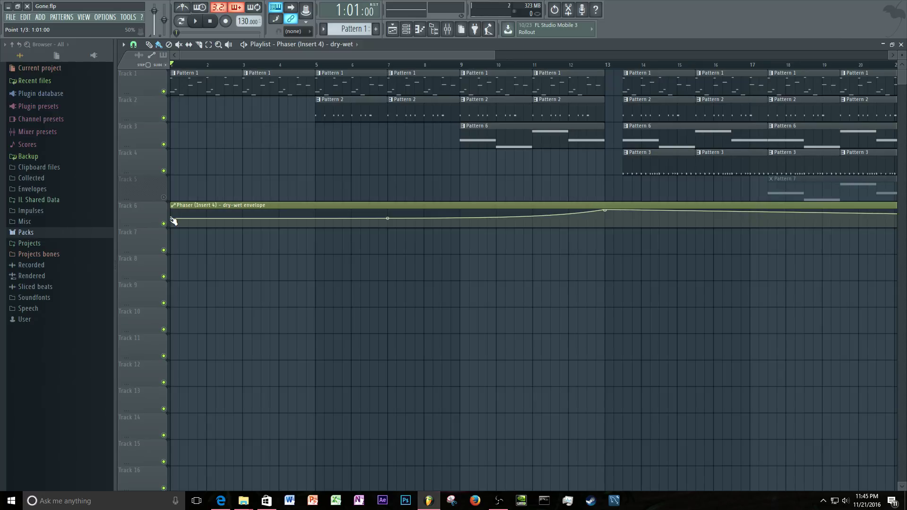
{"action": "left_click_drag", "start_coordinate": [172, 220], "coordinate": [171, 226]}
{"action": "left_click_drag", "start_coordinate": [385, 228], "coordinate": [385, 217]}
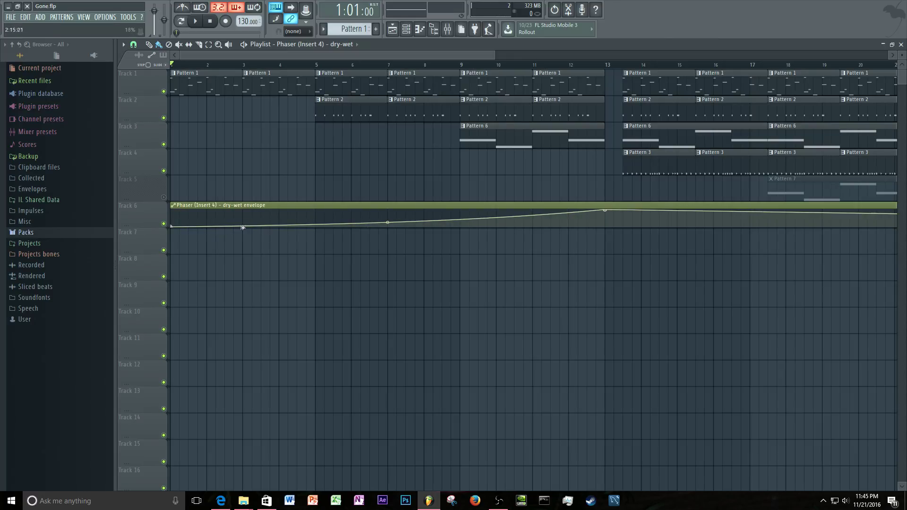
{"action": "key", "text": "space"}
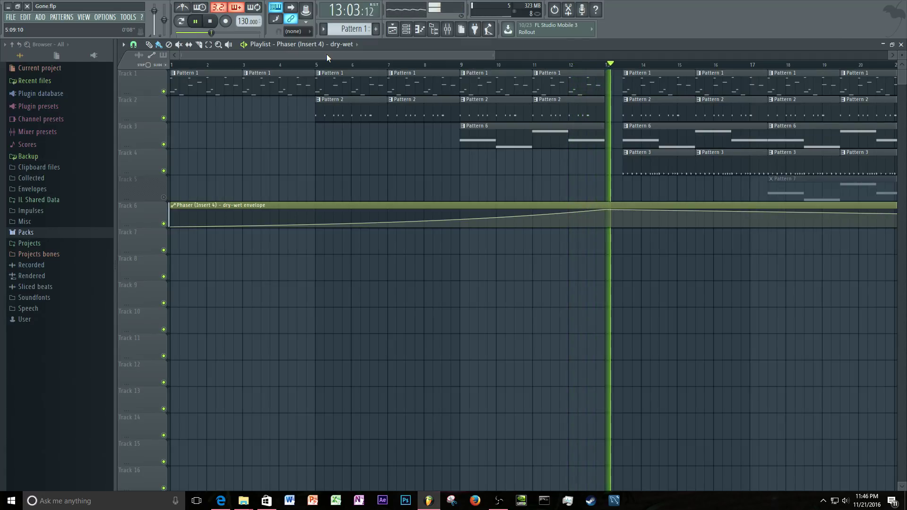
Add a point near the clip end and raise it so dry-wet holds its peak after bar 13.
{"action": "left_click_drag", "start_coordinate": [327, 54], "coordinate": [422, 62]}
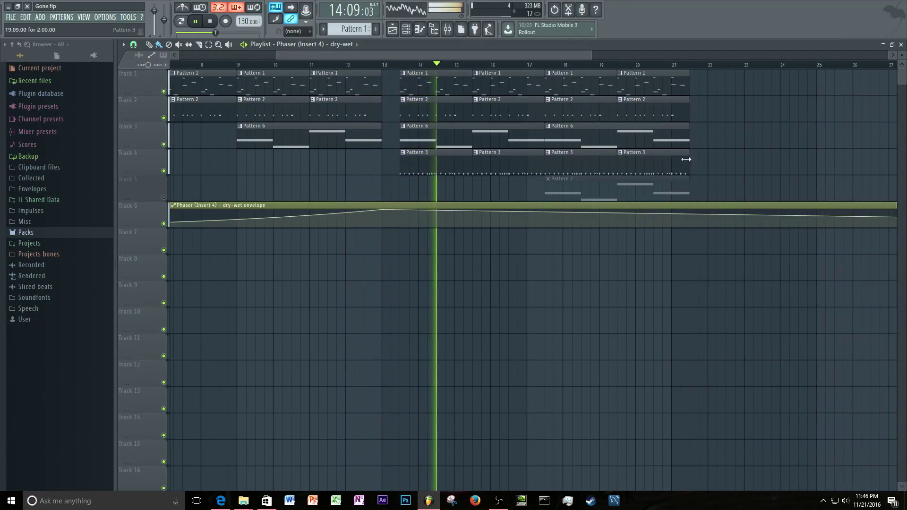
{"action": "right_click", "coordinate": [890, 217]}
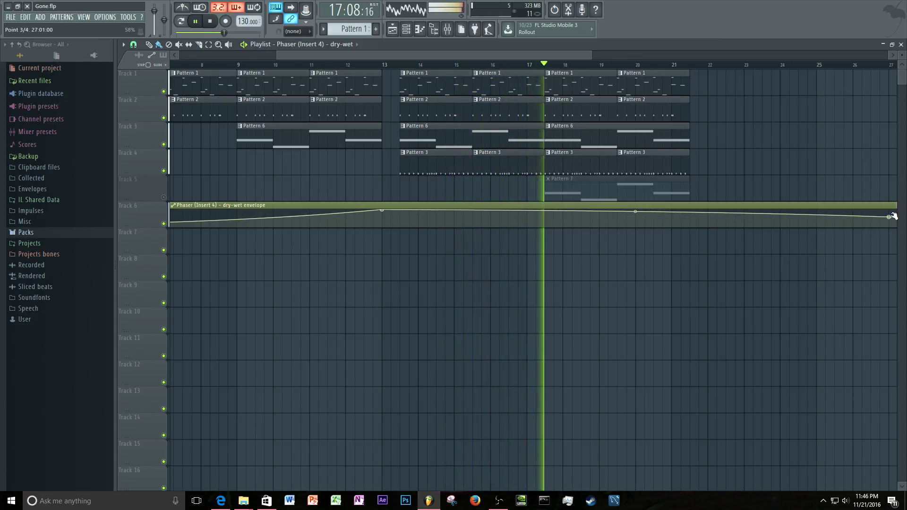
{"action": "left_click_drag", "start_coordinate": [889, 217], "coordinate": [890, 208]}
{"action": "key", "text": "space"}
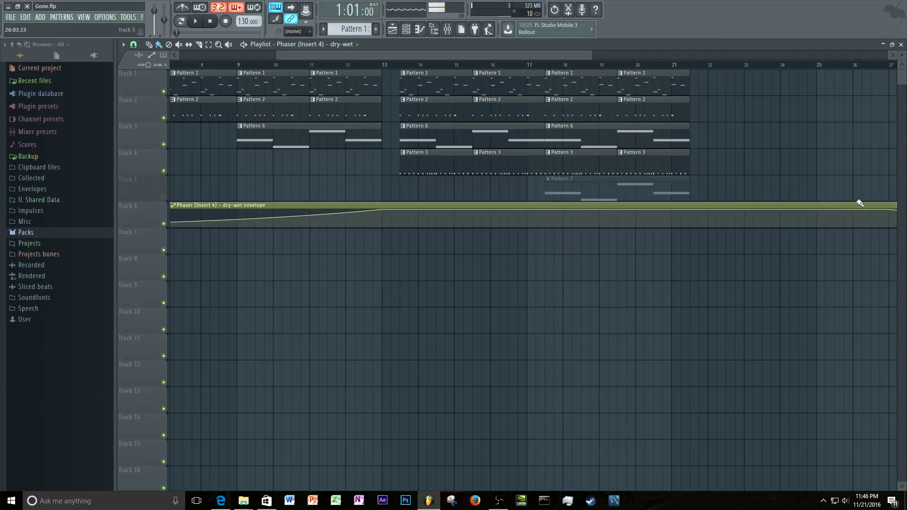
{"action": "left_click_drag", "start_coordinate": [406, 55], "coordinate": [308, 56]}
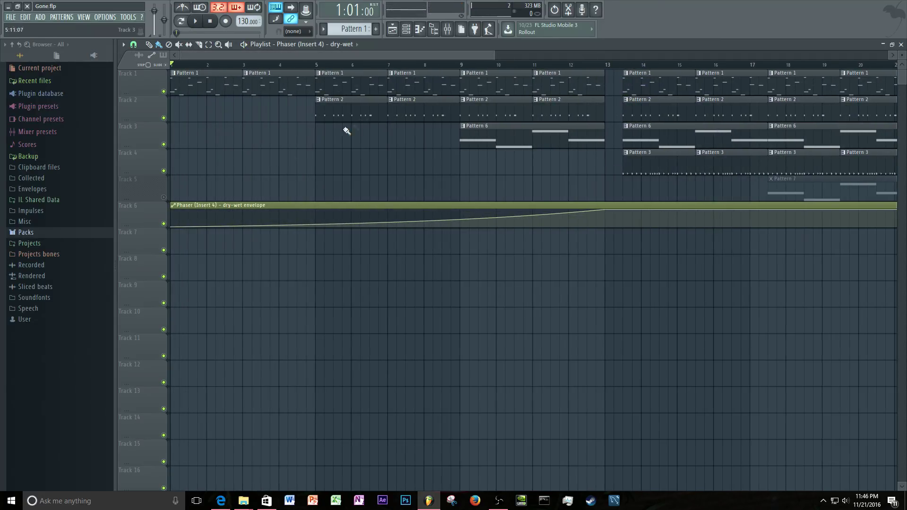
Open Insert 4's Fruity Phaser and raise its sweep frequency from 0.5 to 1.0 Hz during playback.
{"action": "left_click", "coordinate": [446, 30]}
{"action": "left_click", "coordinate": [483, 299]}
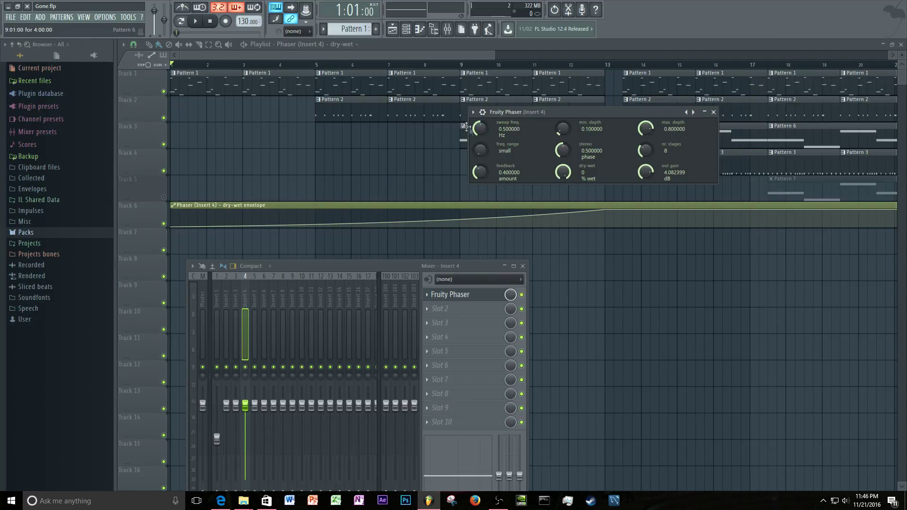
{"action": "key", "text": "space"}
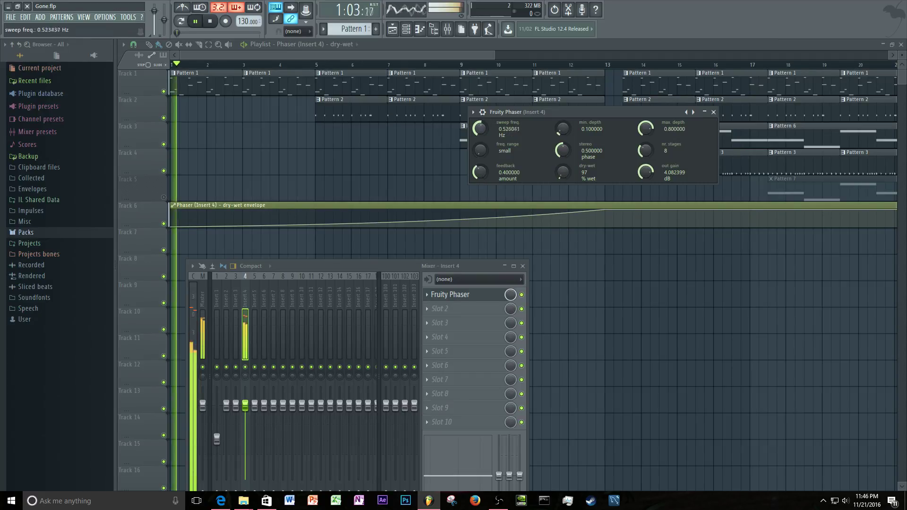
{"action": "left_click_drag", "start_coordinate": [479, 133], "coordinate": [479, 124]}
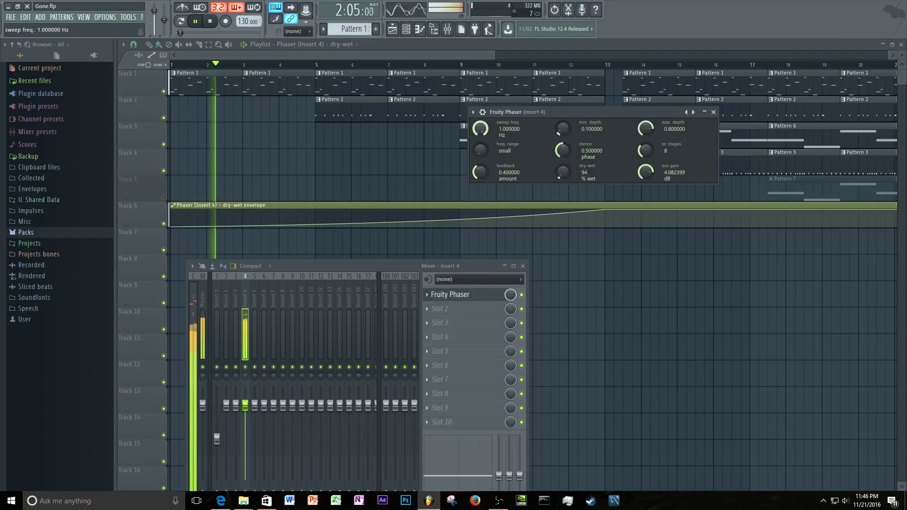
{"action": "key", "text": "space"}
Create a sweep freq. automation clip on Track 7 that drops from high to its lowest at bar 13.
{"action": "right_click", "coordinate": [479, 133]}
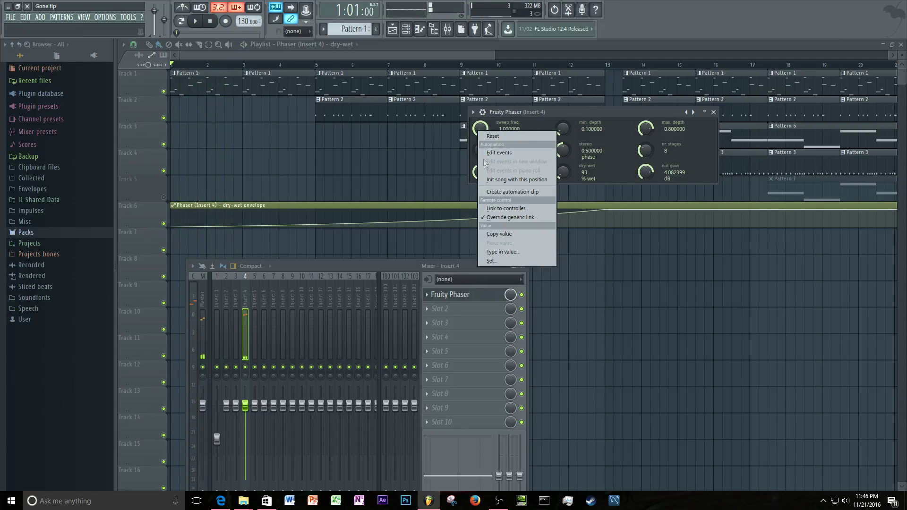
{"action": "left_click", "coordinate": [491, 192]}
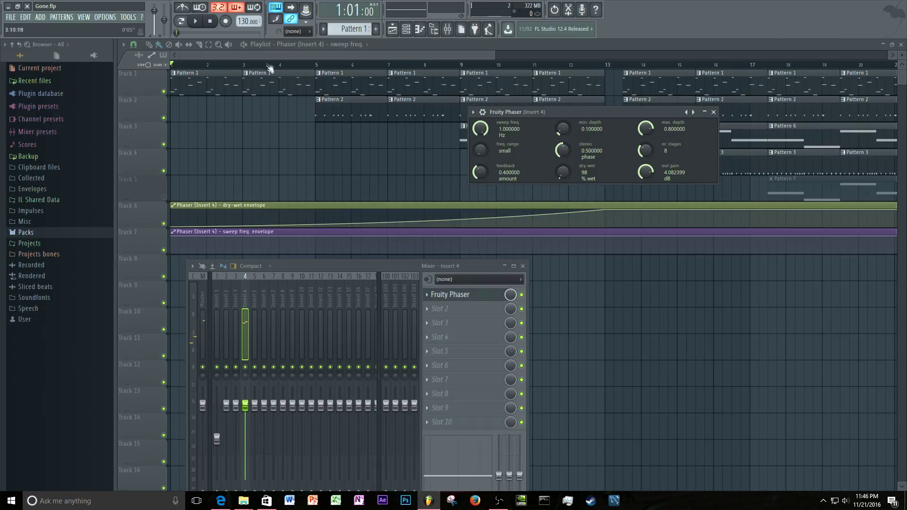
{"action": "key", "text": "F12"}
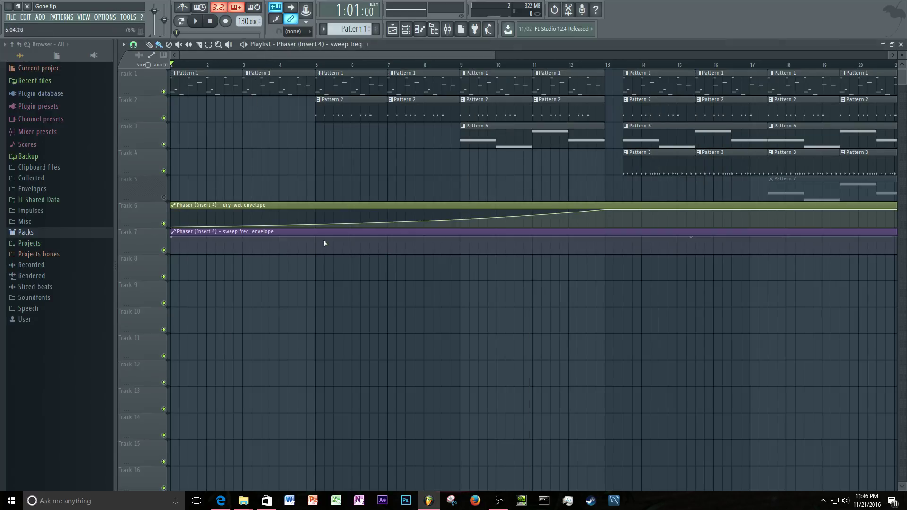
{"action": "left_click_drag", "start_coordinate": [316, 238], "coordinate": [607, 255]}
{"action": "left_click_drag", "start_coordinate": [388, 241], "coordinate": [388, 252]}
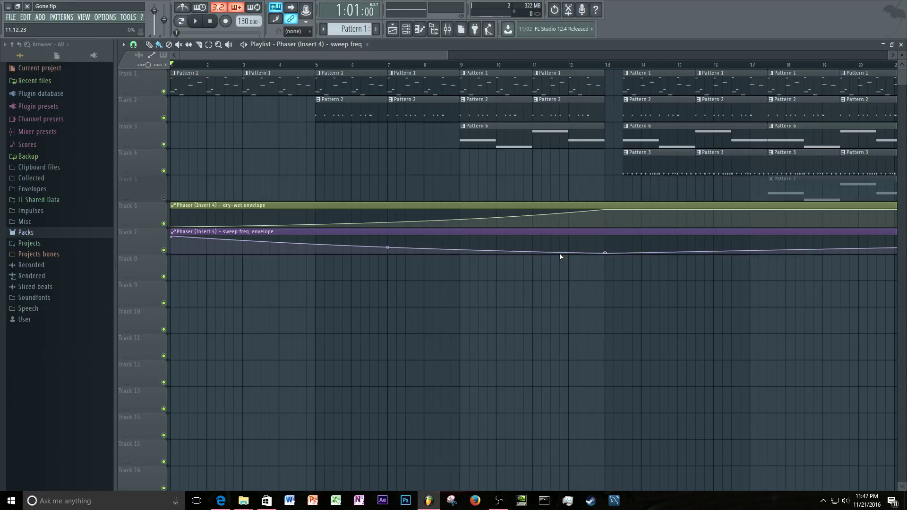
{"action": "key", "text": "space"}
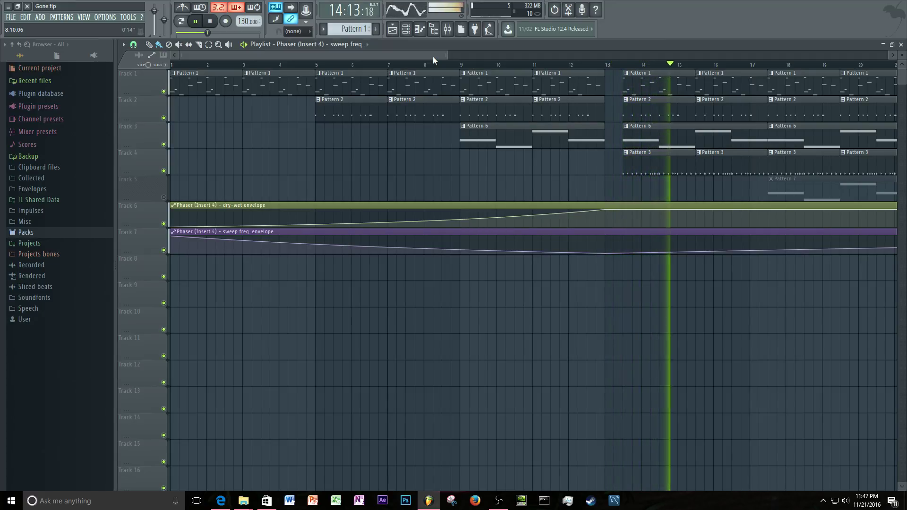
{"action": "key", "text": "space"}
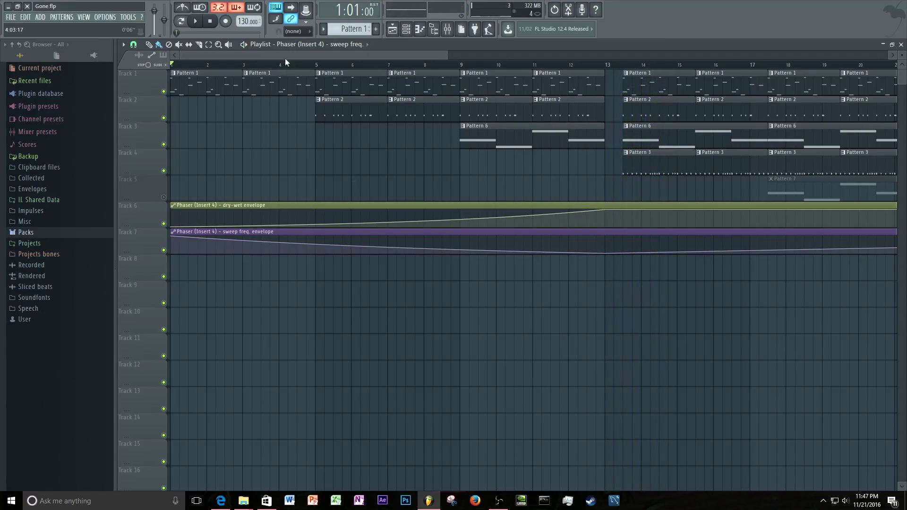
Scroll around the playlist to review the dry-wet and sweep-frequency automation clips.
{"action": "left_click_drag", "start_coordinate": [285, 58], "coordinate": [196, 56]}
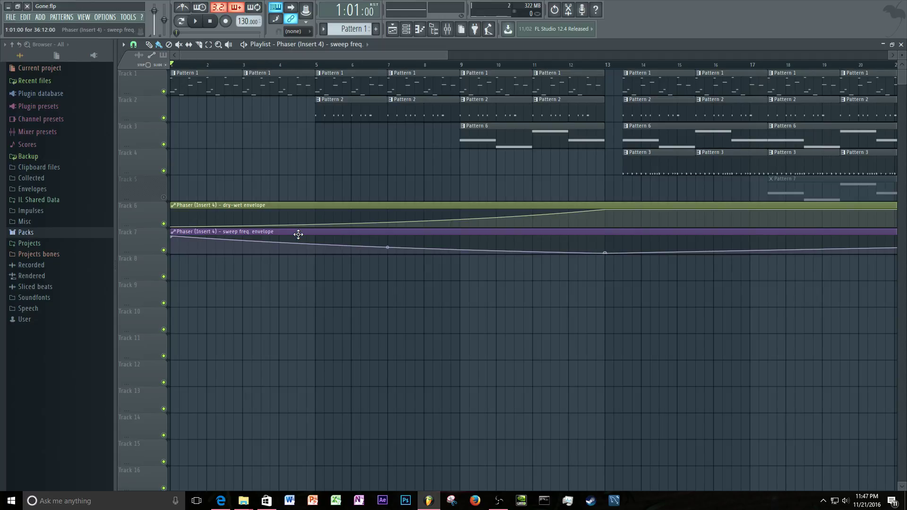
{"action": "left_click_drag", "start_coordinate": [294, 52], "coordinate": [268, 84]}
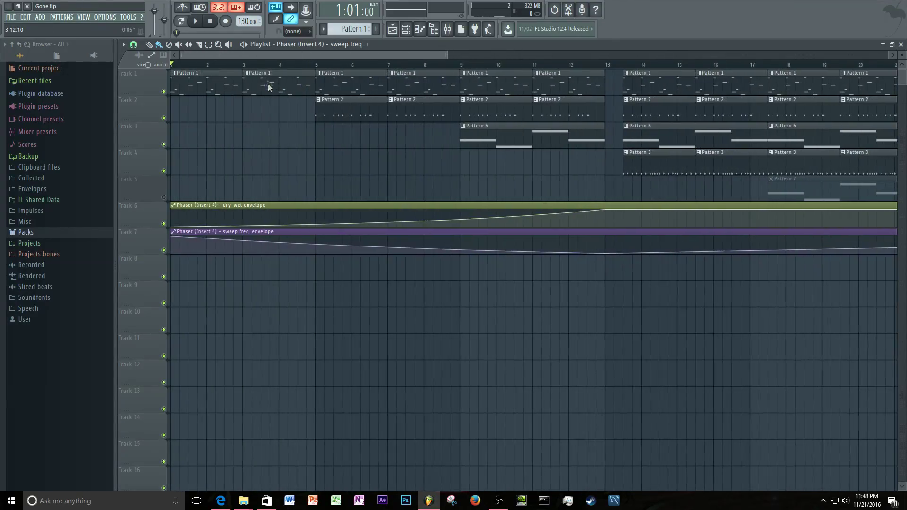
{"action": "left_click_drag", "start_coordinate": [344, 59], "coordinate": [33, 169]}
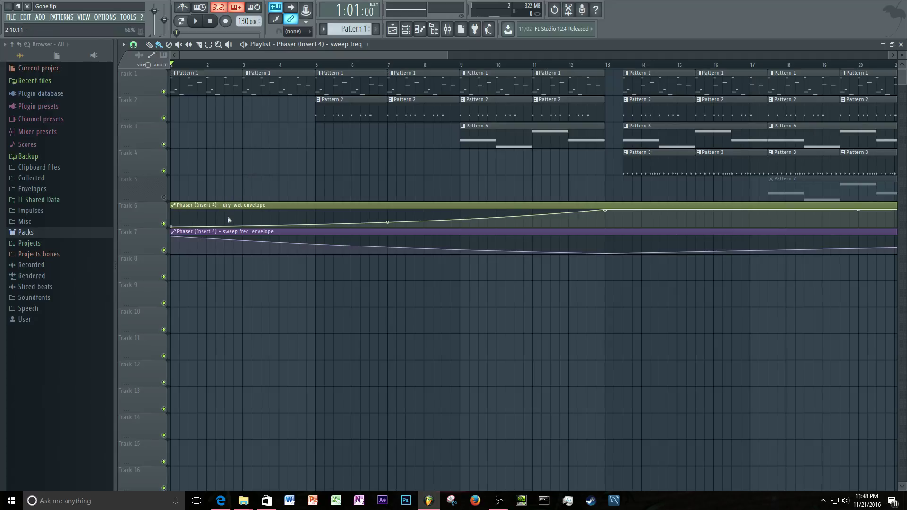
Show the channel rack, then bring up the mixer and Insert 4's Fruity Phaser window.
{"action": "left_click", "coordinate": [405, 33]}
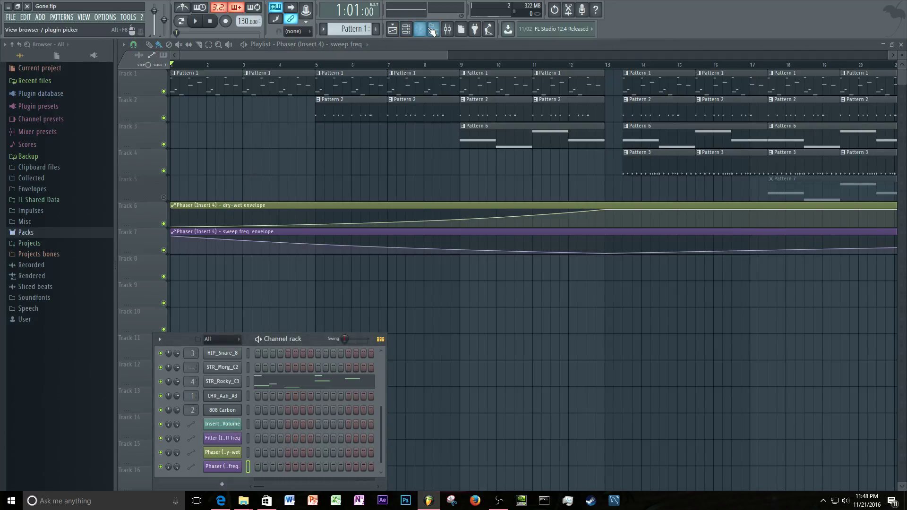
{"action": "left_click", "coordinate": [447, 30]}
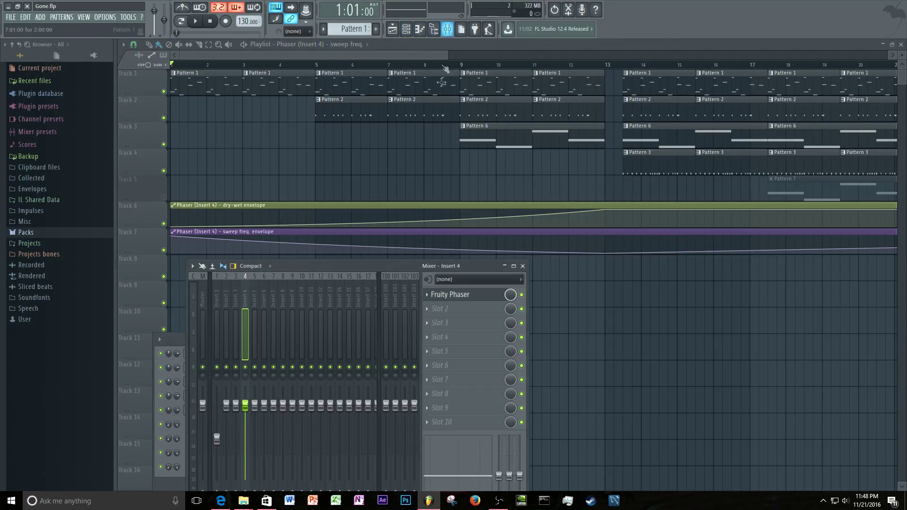
{"action": "left_click", "coordinate": [452, 296]}
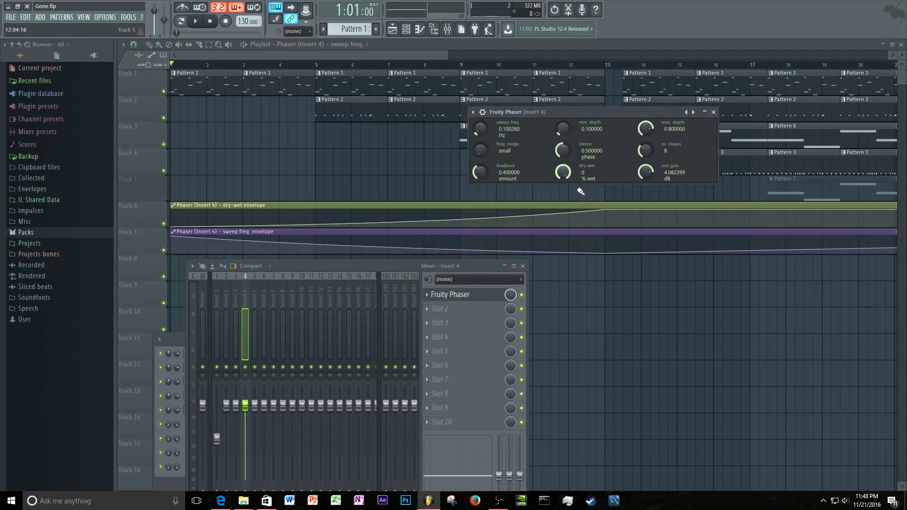